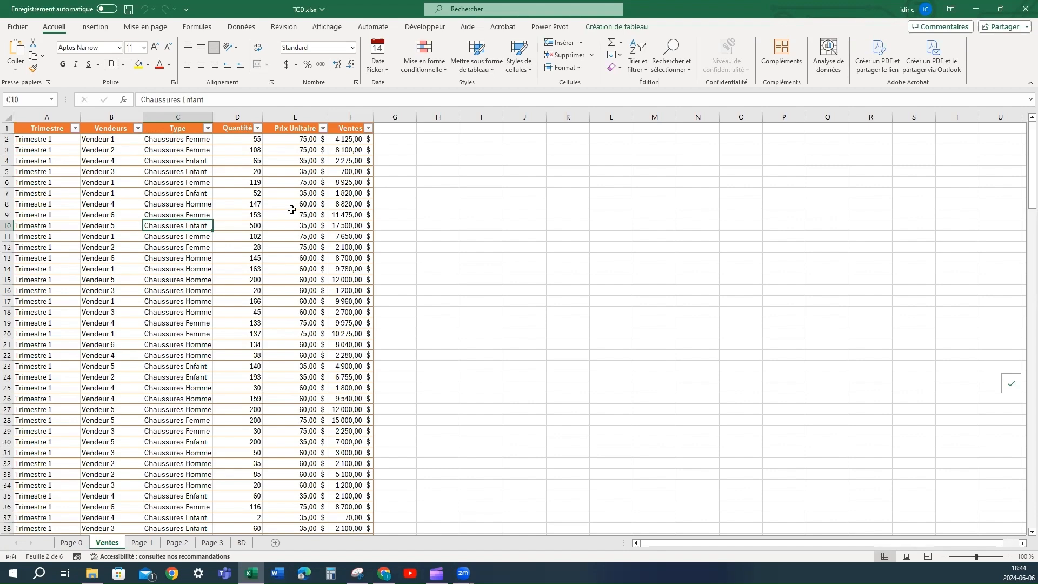
Create a pivot table from Tableau1 on a new worksheet, with Vendeurs as rows and Ventes as values.
{"action": "left_click", "coordinate": [93, 27]}
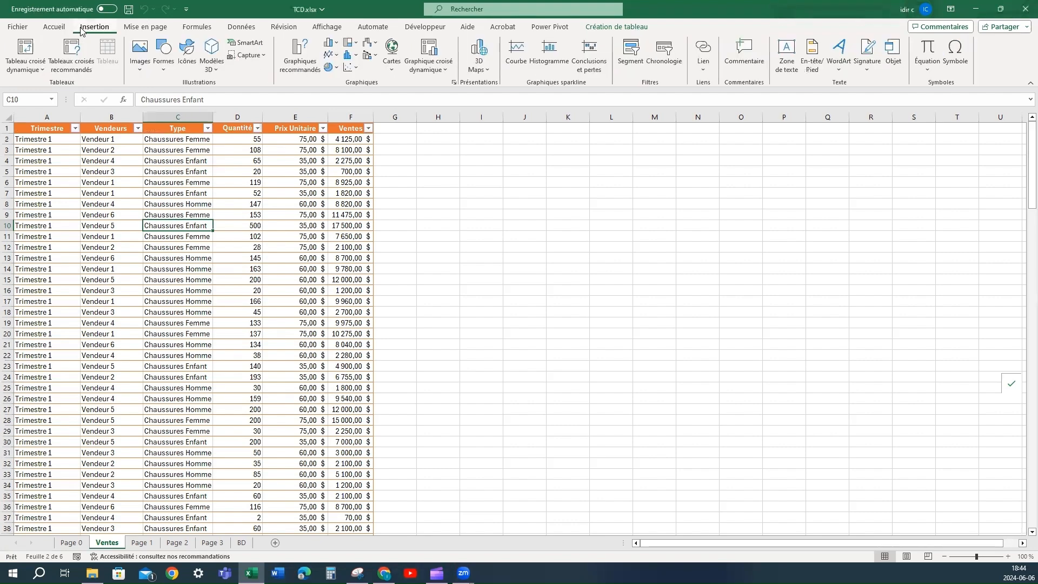
{"action": "left_click", "coordinate": [27, 54]}
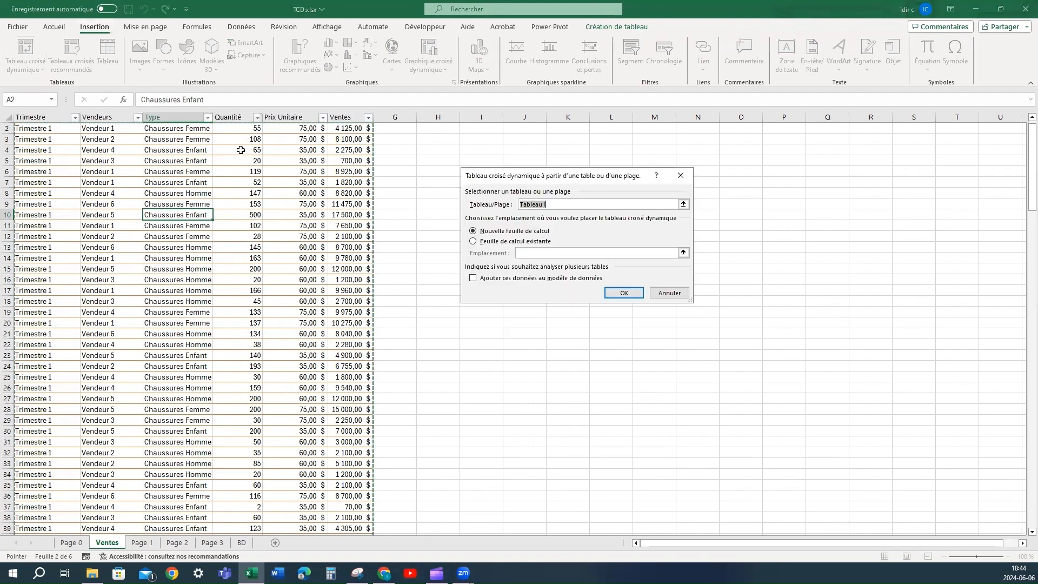
{"action": "left_click", "coordinate": [619, 294]}
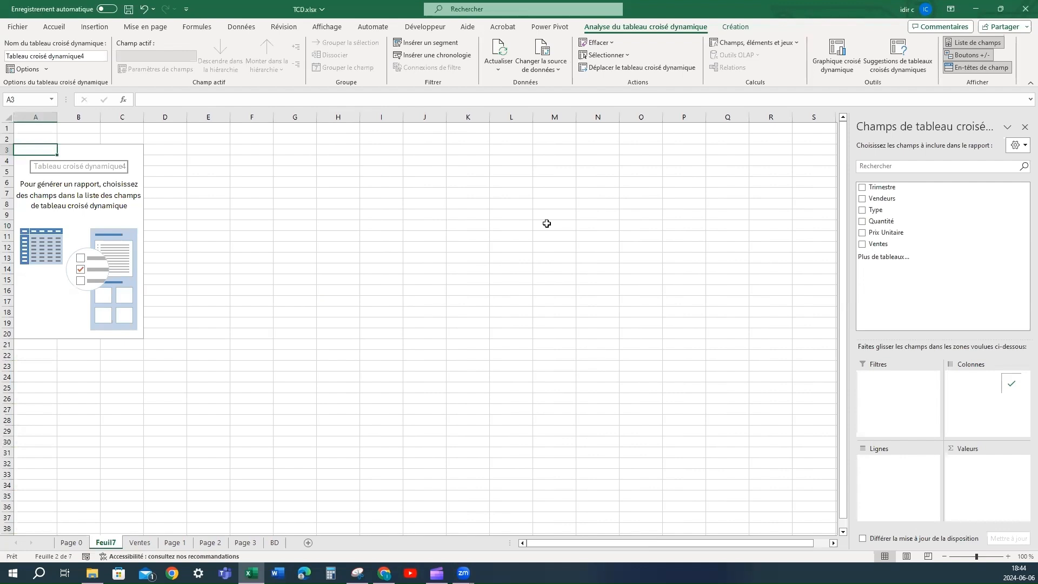
{"action": "left_click_drag", "start_coordinate": [876, 199], "coordinate": [866, 457]}
{"action": "left_click_drag", "start_coordinate": [879, 244], "coordinate": [976, 503]}
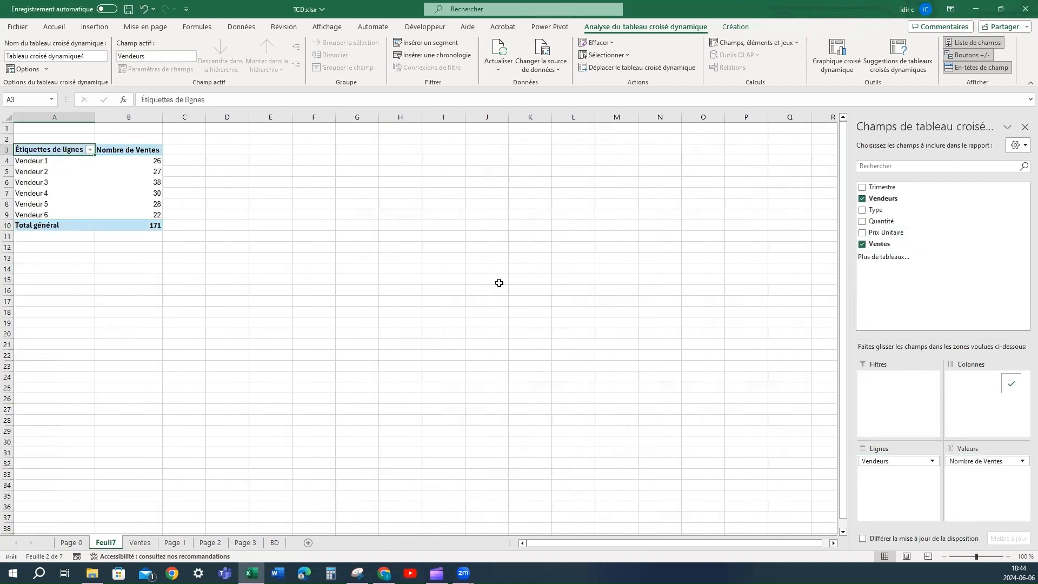
Summarize the pivot table's Ventes values by Somme and format them as Monétaire with two decimals and the $ symbol.
{"action": "right_click", "coordinate": [136, 174]}
{"action": "mouse_move", "coordinate": [180, 301]}
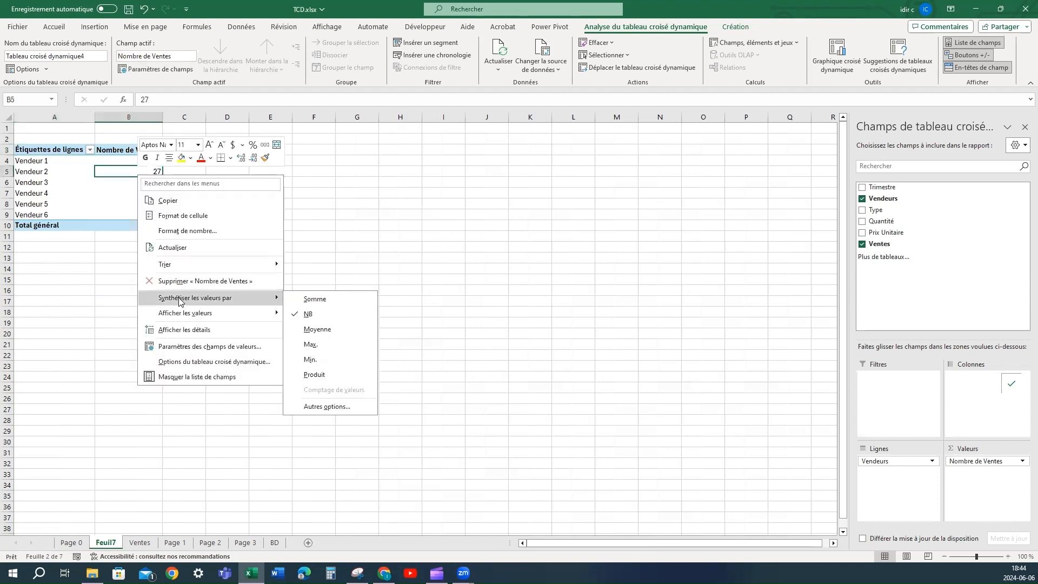
{"action": "left_click", "coordinate": [313, 299]}
{"action": "right_click", "coordinate": [136, 175]}
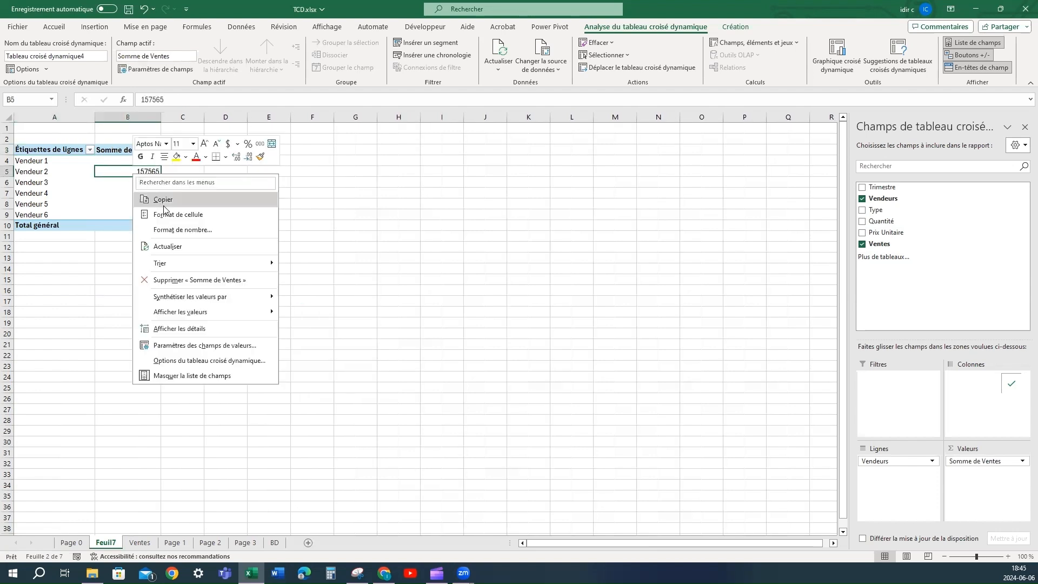
{"action": "left_click", "coordinate": [178, 230]}
{"action": "left_click", "coordinate": [49, 153]}
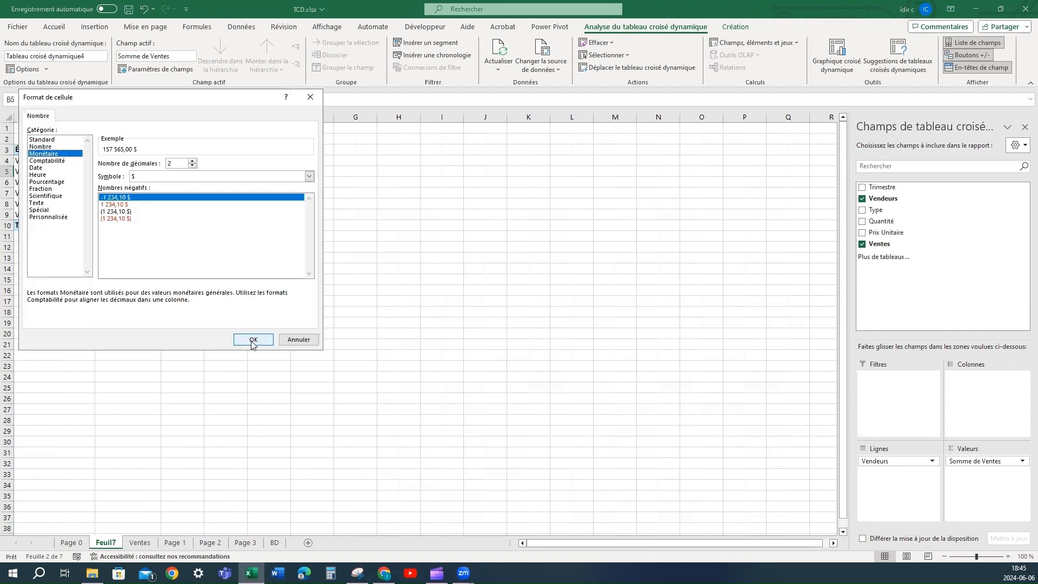
{"action": "left_click", "coordinate": [252, 340]}
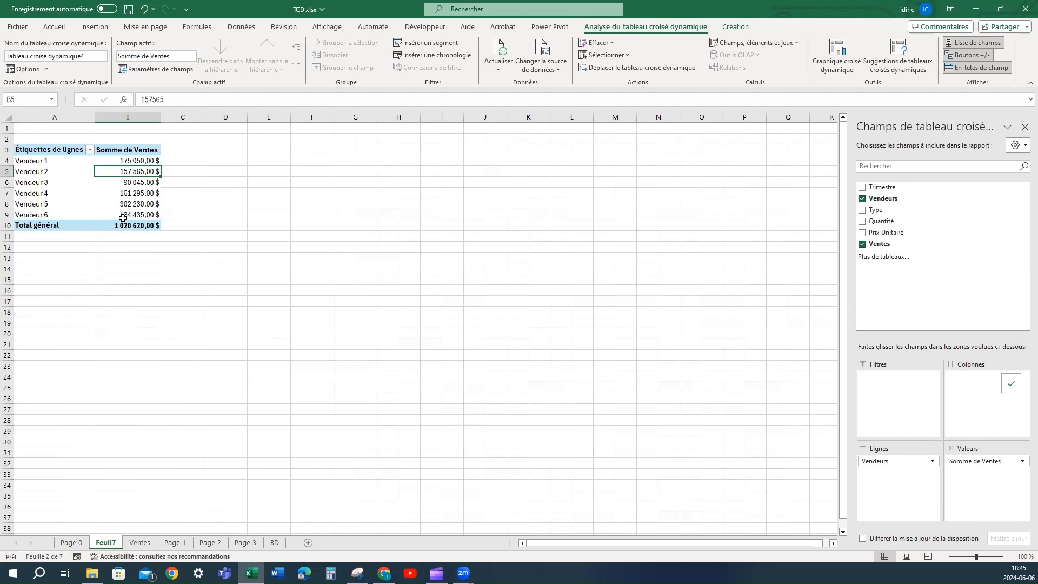
Insert a clustered column pivot chart based on the sales-by-vendor pivot table.
{"action": "mouse_move", "coordinate": [124, 218]}
{"action": "left_click", "coordinate": [833, 54]}
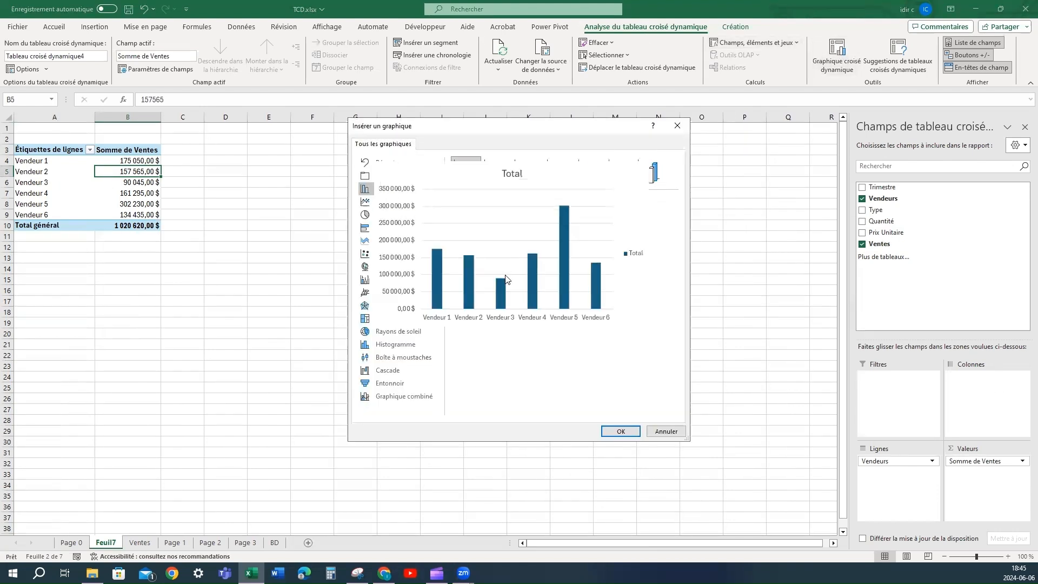
{"action": "left_click", "coordinate": [617, 431]}
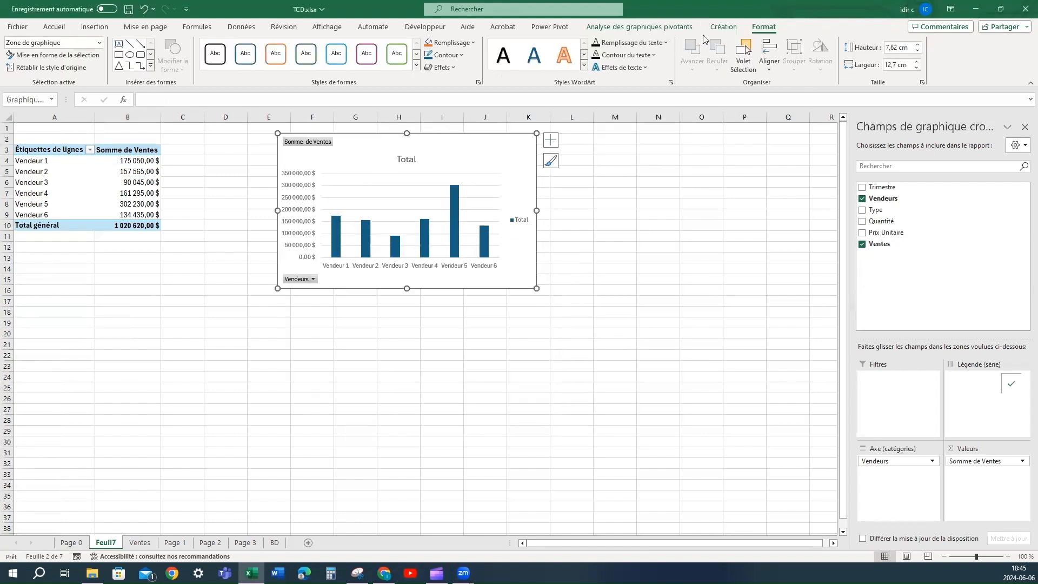
Apply the dark grey background chart style to the pivot chart and reposition it slightly further from the table.
{"action": "left_click", "coordinate": [722, 27]}
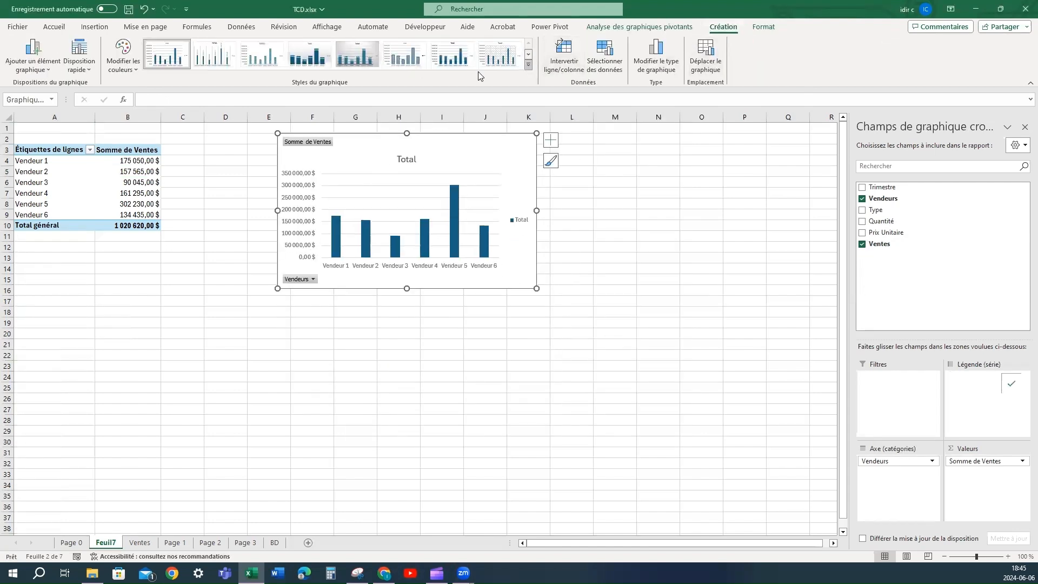
{"action": "left_click", "coordinate": [171, 85]}
{"action": "left_click_drag", "start_coordinate": [428, 150], "coordinate": [470, 163]}
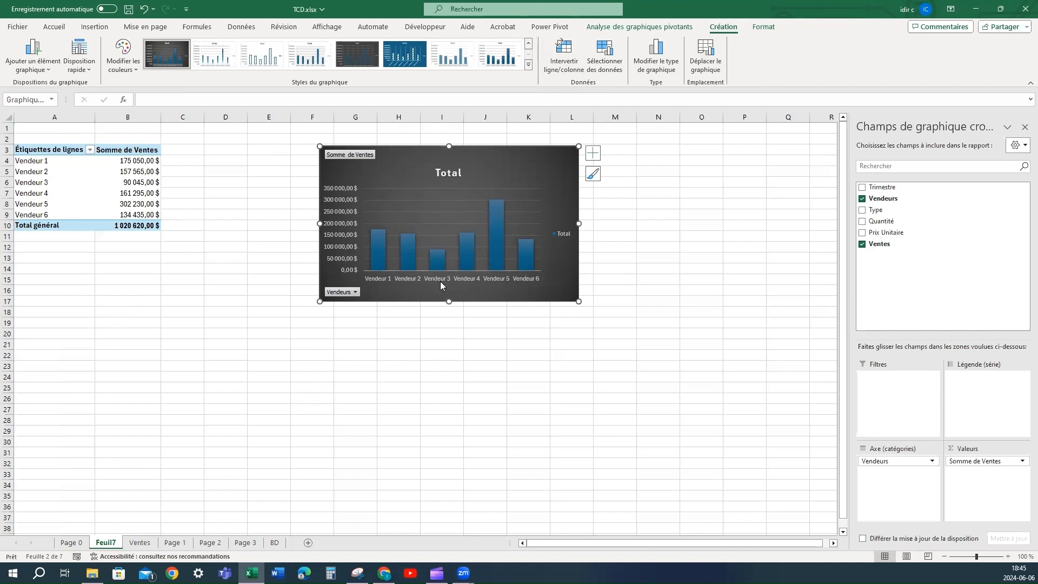
Add Quantité to the values and convert the chart to a combo, with Somme de Quantité as a line on the secondary axis.
{"action": "mouse_move", "coordinate": [372, 250]}
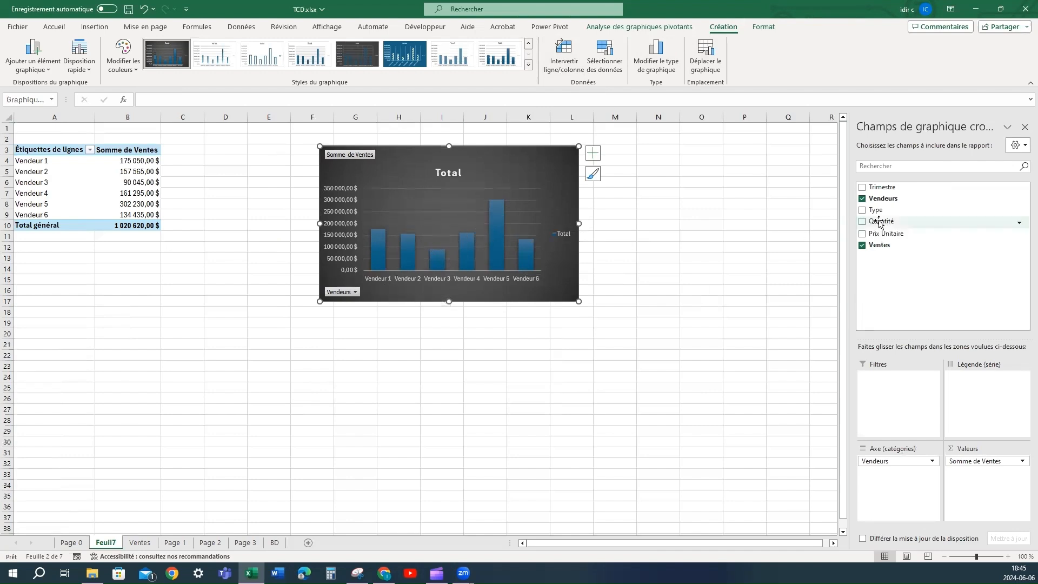
{"action": "left_click_drag", "start_coordinate": [881, 221], "coordinate": [970, 476]}
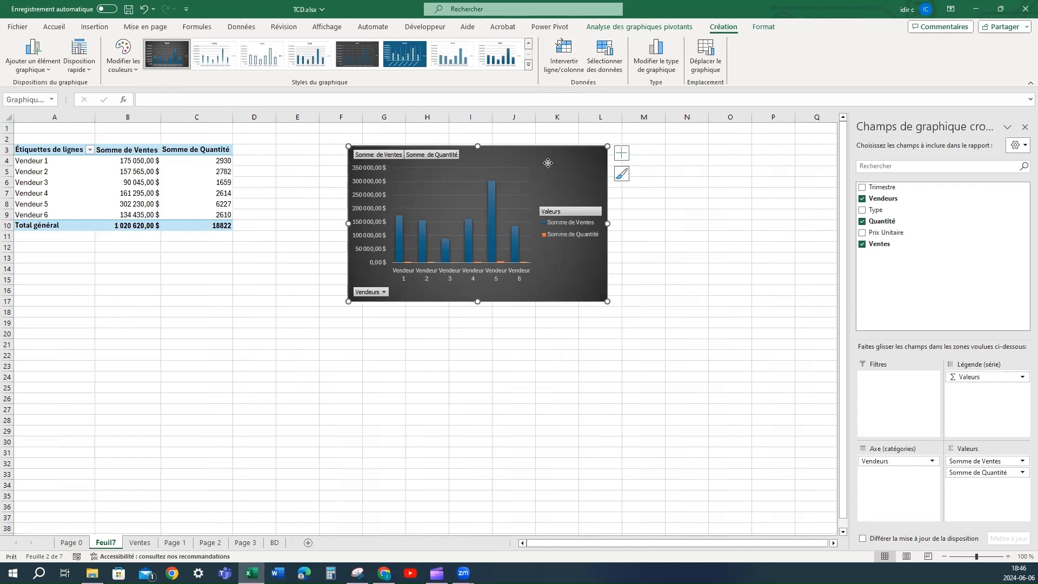
{"action": "left_click", "coordinate": [636, 66]}
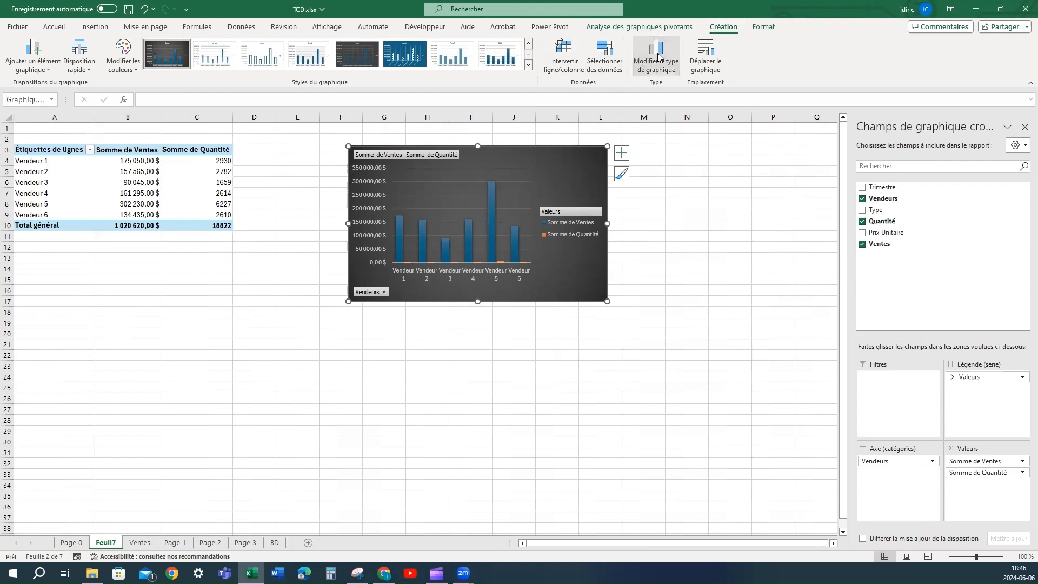
{"action": "left_click", "coordinate": [419, 397]}
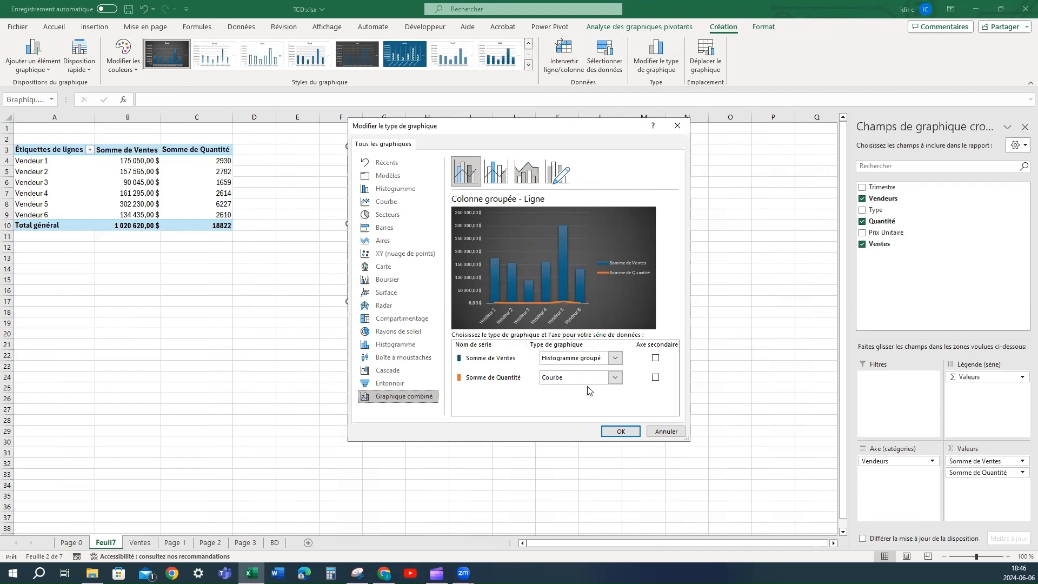
{"action": "left_click", "coordinate": [655, 377]}
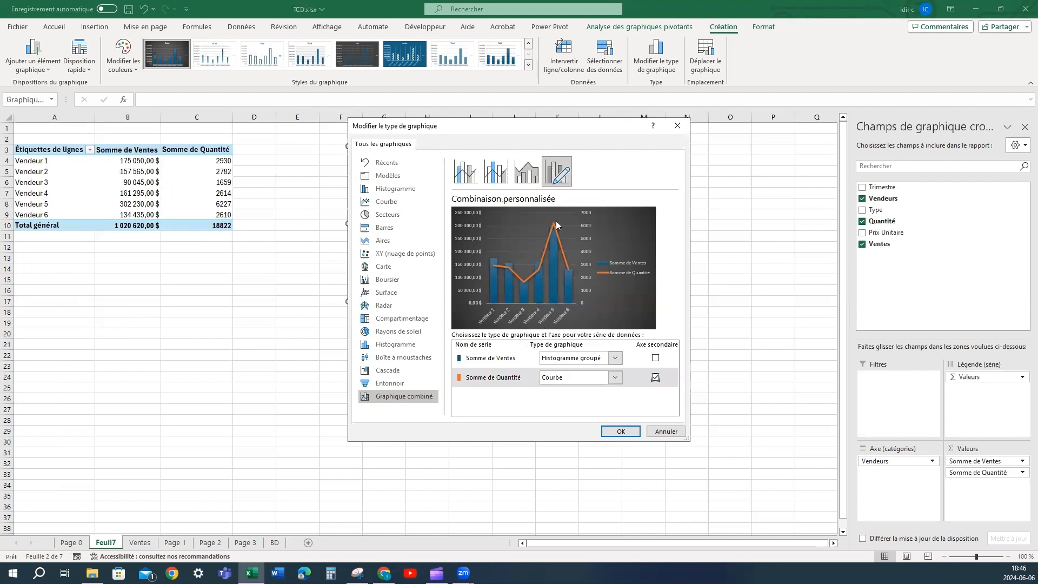
{"action": "left_click", "coordinate": [622, 431]}
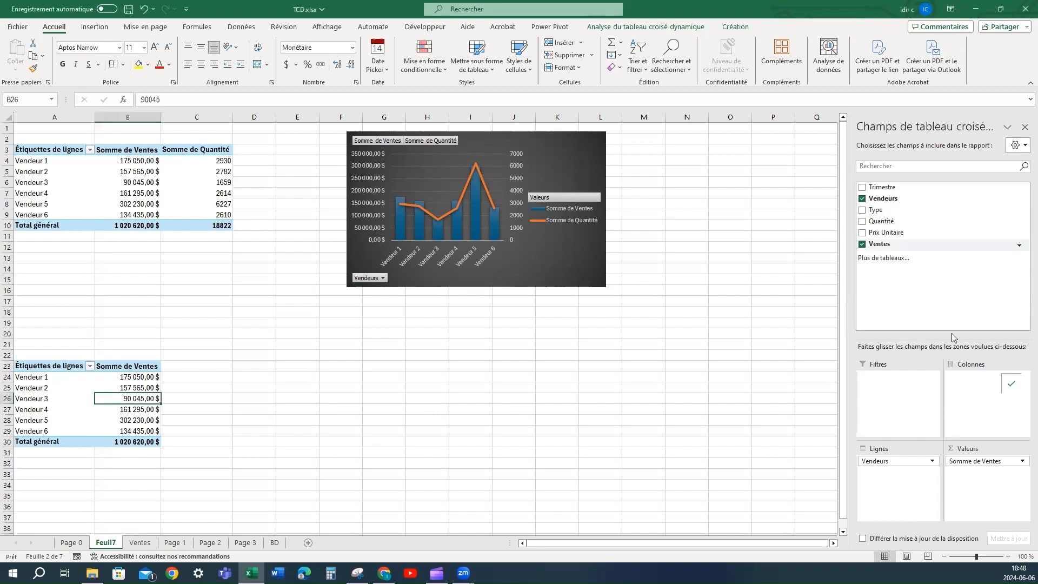
Add Type to the columns of the lower pivot table and show its sales values as % du total général.
{"action": "left_click_drag", "start_coordinate": [877, 214], "coordinate": [970, 387]}
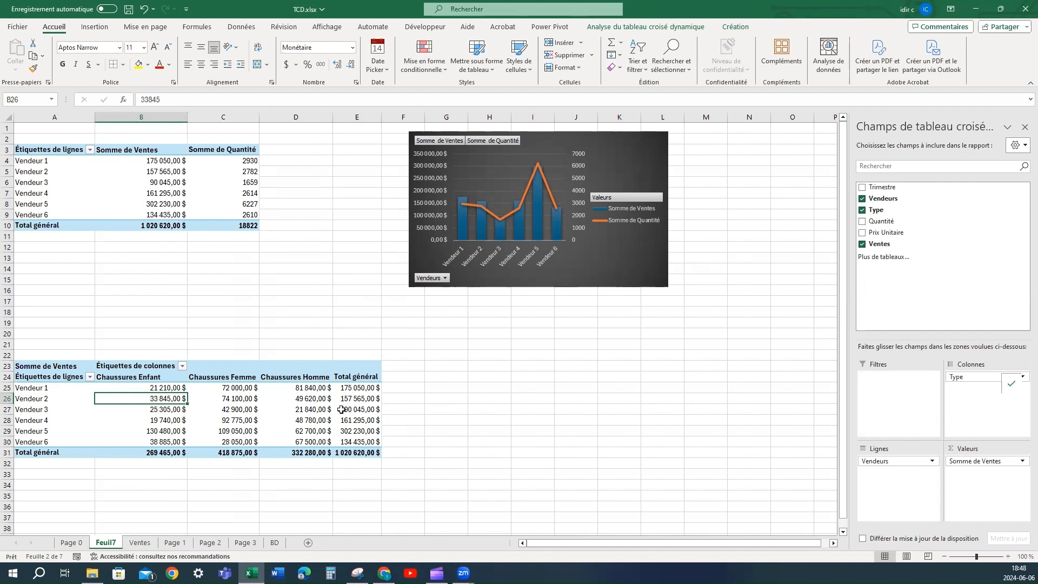
{"action": "left_click", "coordinate": [163, 388]}
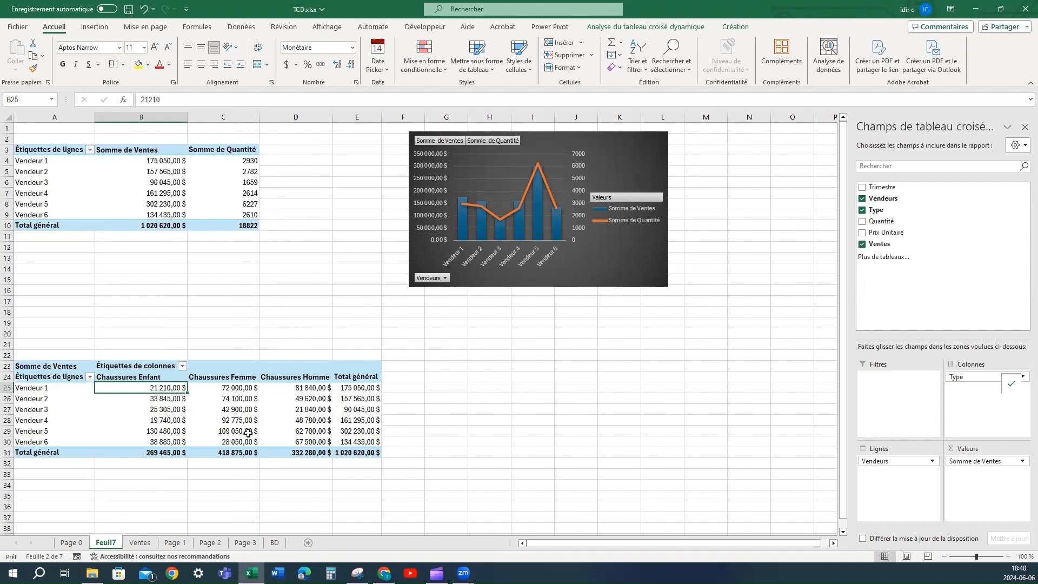
{"action": "right_click", "coordinate": [140, 409]}
{"action": "mouse_move", "coordinate": [203, 335]}
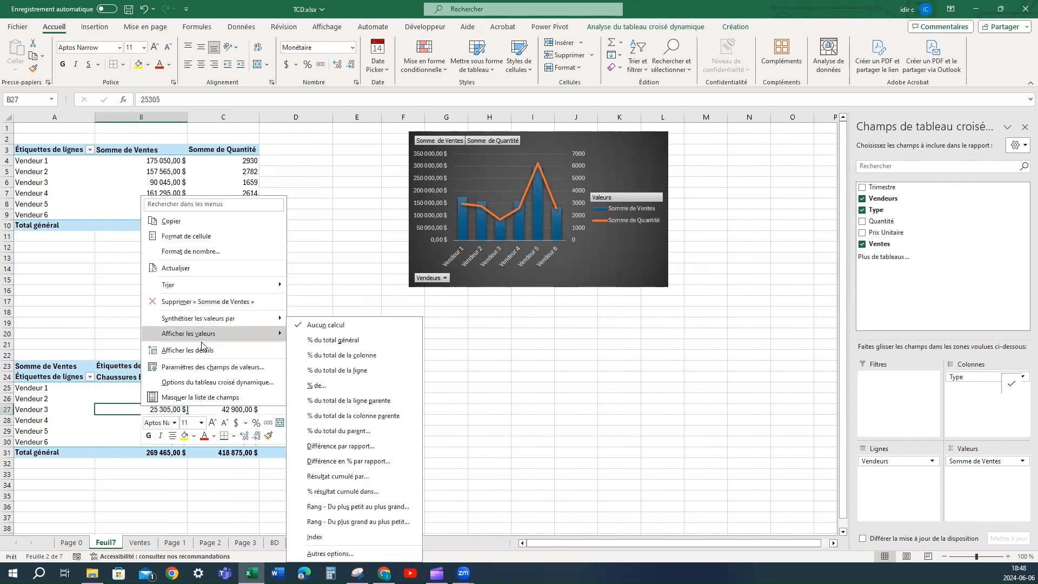
{"action": "left_click", "coordinate": [324, 340]}
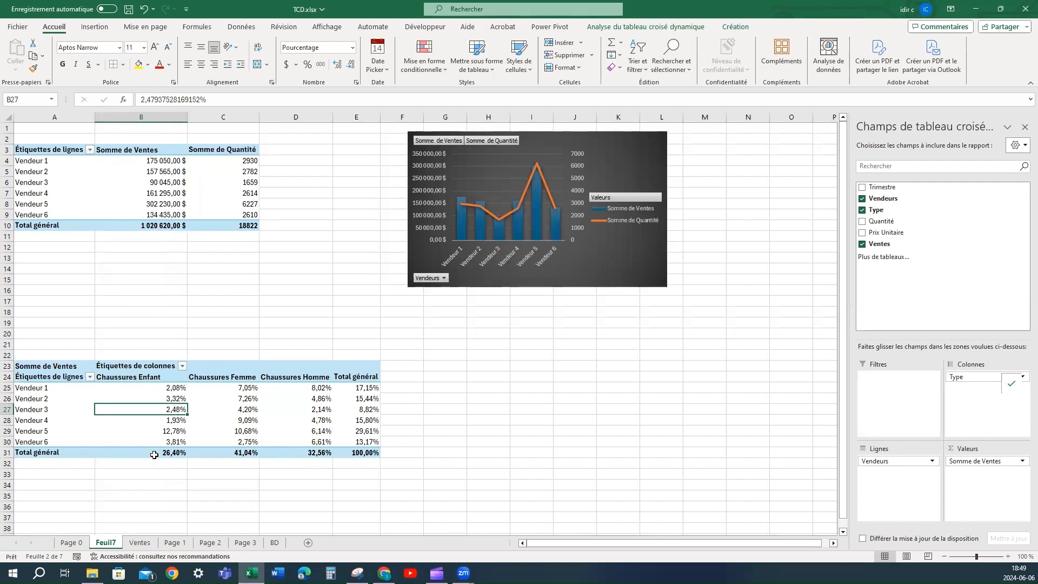
Show the lower pivot table's sales as % du total de la colonne and inspect vendor shares for Chaussures Enfant and Chaussures Homme.
{"action": "right_click", "coordinate": [158, 414]}
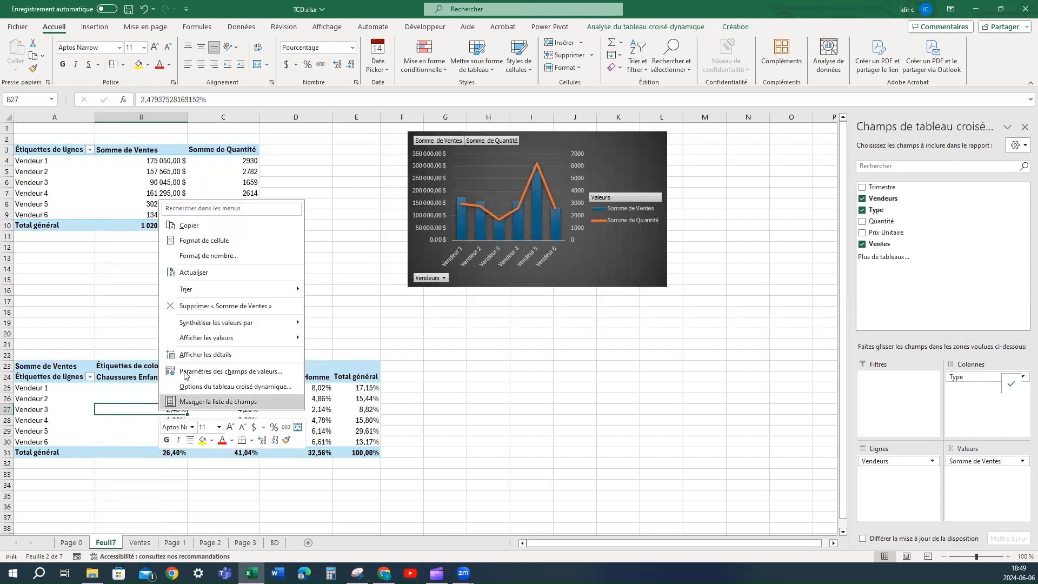
{"action": "mouse_move", "coordinate": [243, 339]}
{"action": "left_click", "coordinate": [346, 358]}
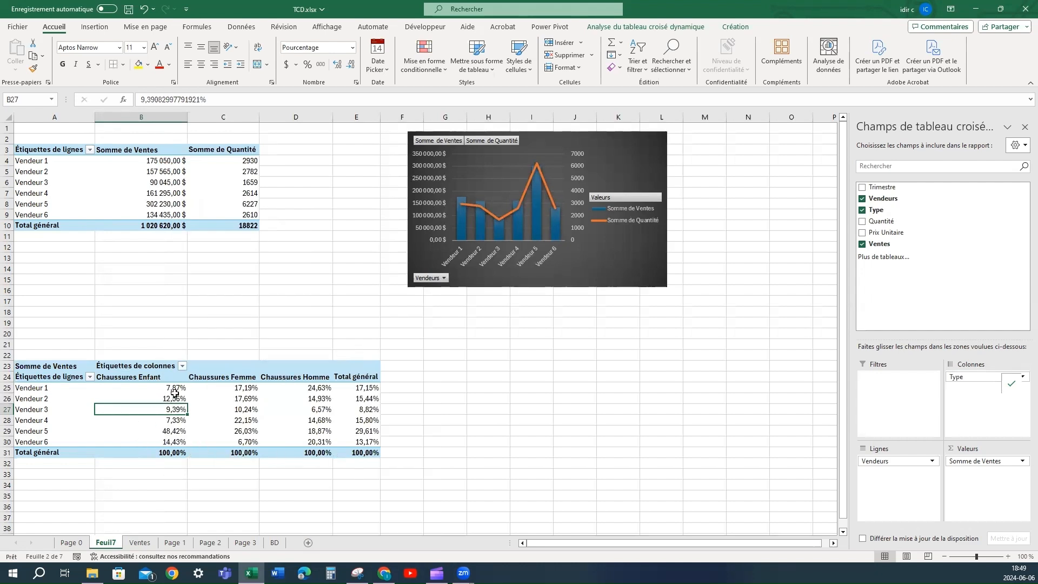
{"action": "left_click", "coordinate": [166, 434]}
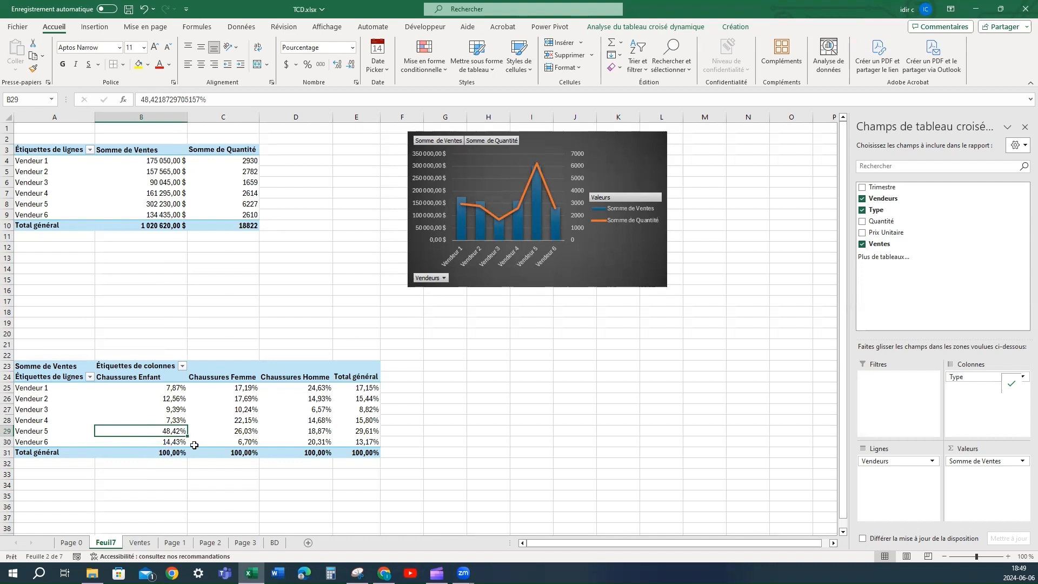
{"action": "left_click", "coordinate": [319, 389]}
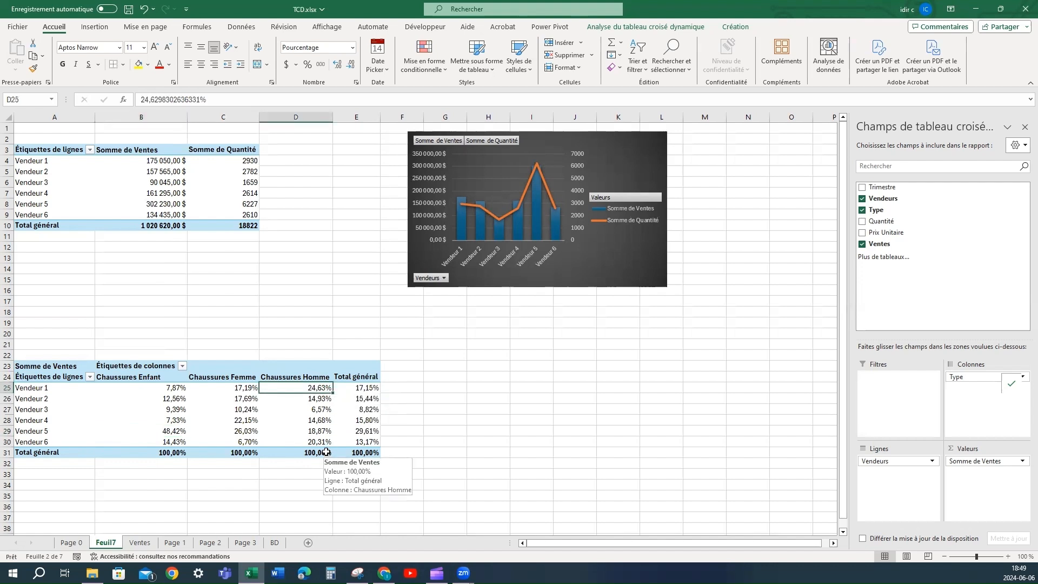
Show the lower pivot table's sales as % du total de la ligne and inspect Vendeur 1's split by shoe type.
{"action": "left_click", "coordinate": [124, 409]}
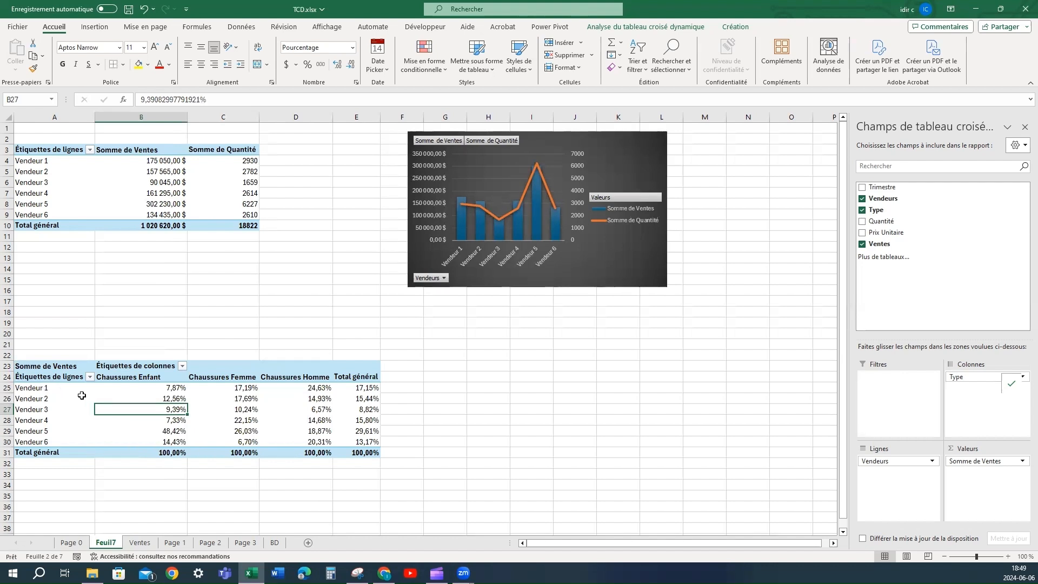
{"action": "right_click", "coordinate": [153, 409]}
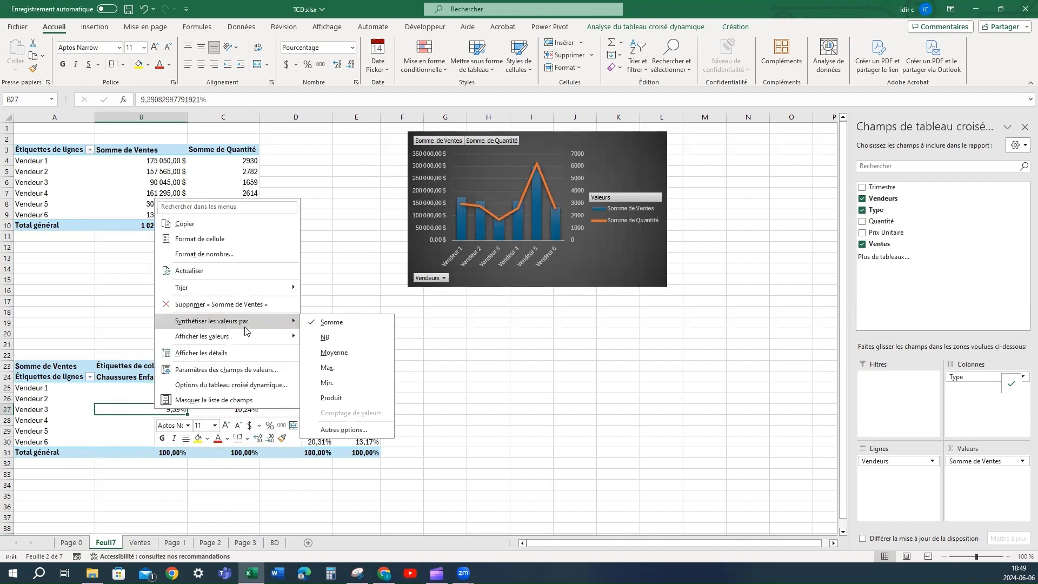
{"action": "mouse_move", "coordinate": [244, 337]}
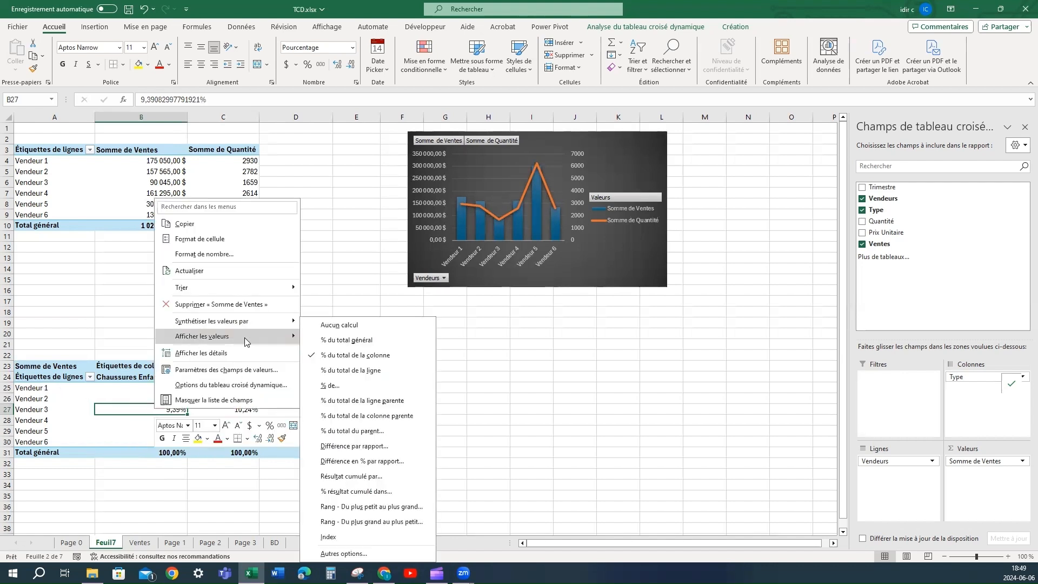
{"action": "left_click", "coordinate": [350, 371]}
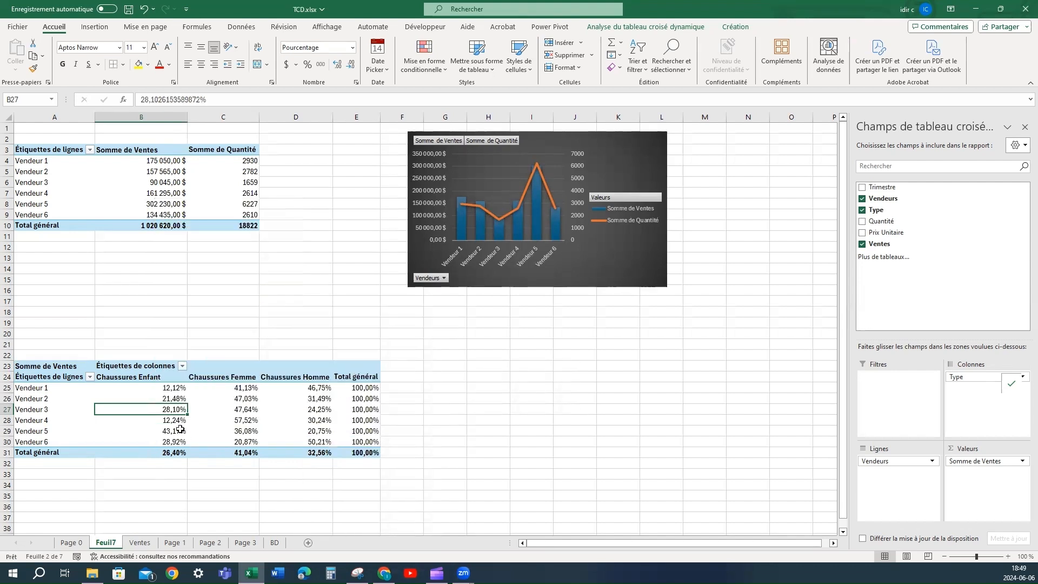
{"action": "left_click", "coordinate": [360, 389]}
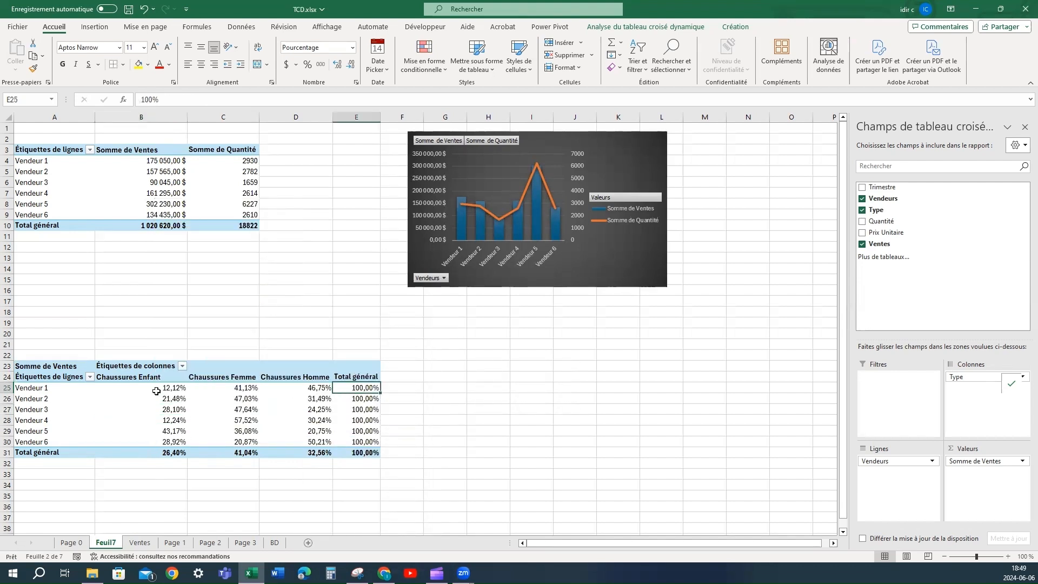
{"action": "mouse_move", "coordinate": [166, 390]}
{"action": "mouse_move", "coordinate": [239, 389]}
Show the lower pivot table's sales as Différence en % par rapport to Vendeur 3 in the Vendeurs field and inspect Vendeur 5's differences.
{"action": "right_click", "coordinate": [167, 421]}
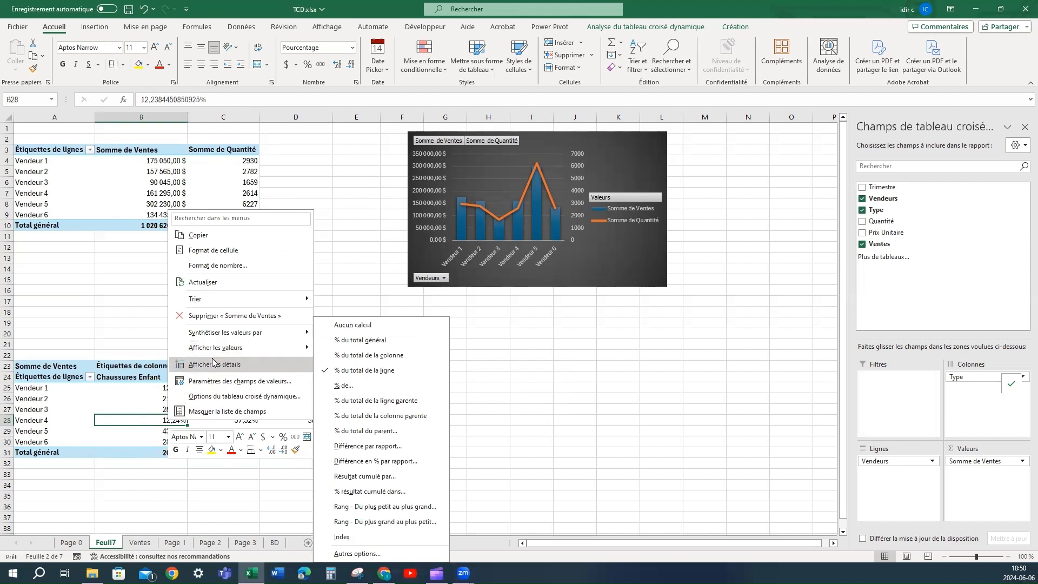
{"action": "mouse_move", "coordinate": [231, 339]}
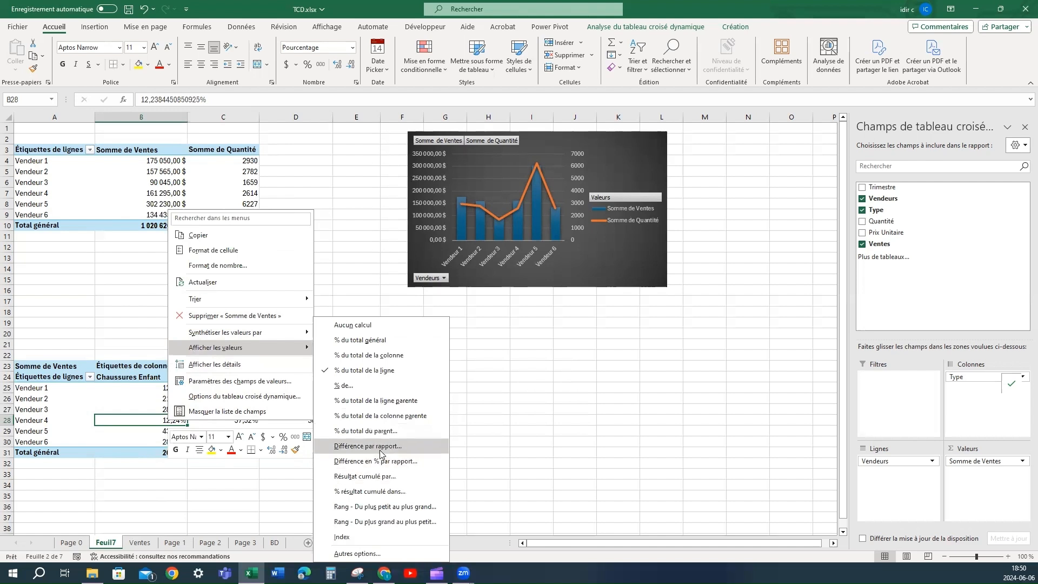
{"action": "left_click", "coordinate": [378, 463]}
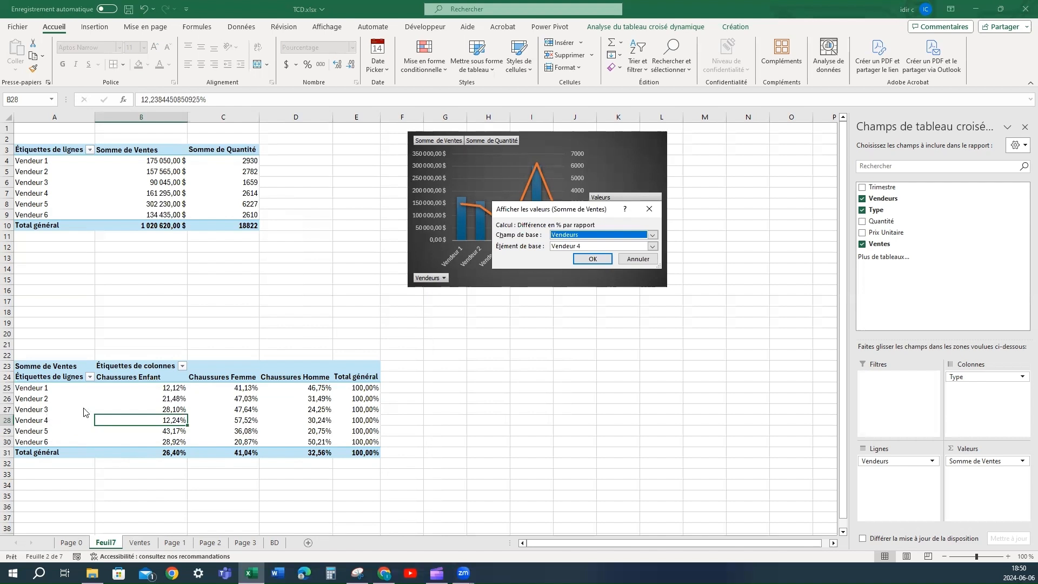
{"action": "left_click", "coordinate": [583, 247]}
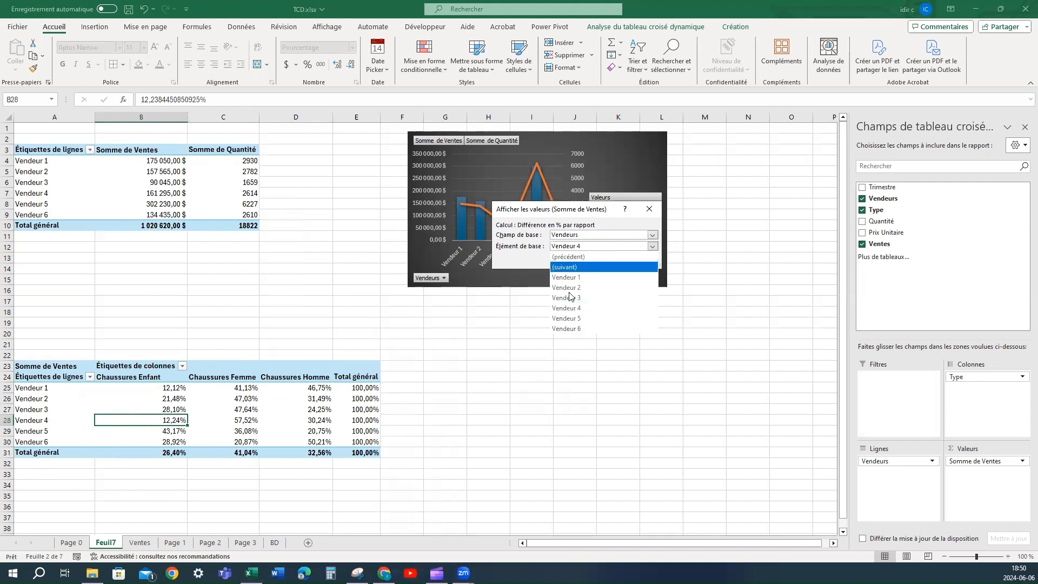
{"action": "left_click", "coordinate": [569, 297]}
{"action": "left_click", "coordinate": [592, 261]}
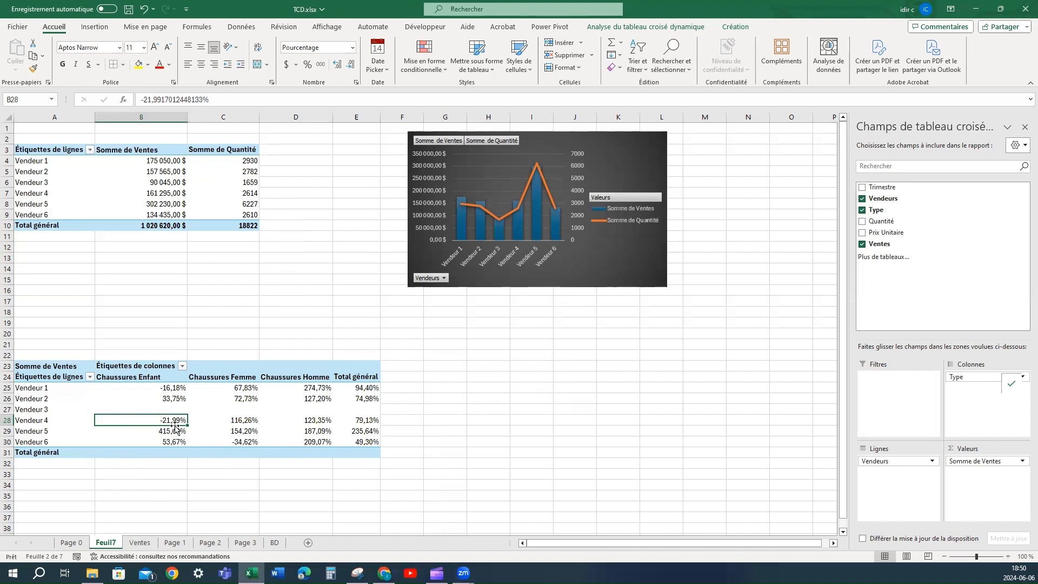
{"action": "mouse_move", "coordinate": [173, 422]}
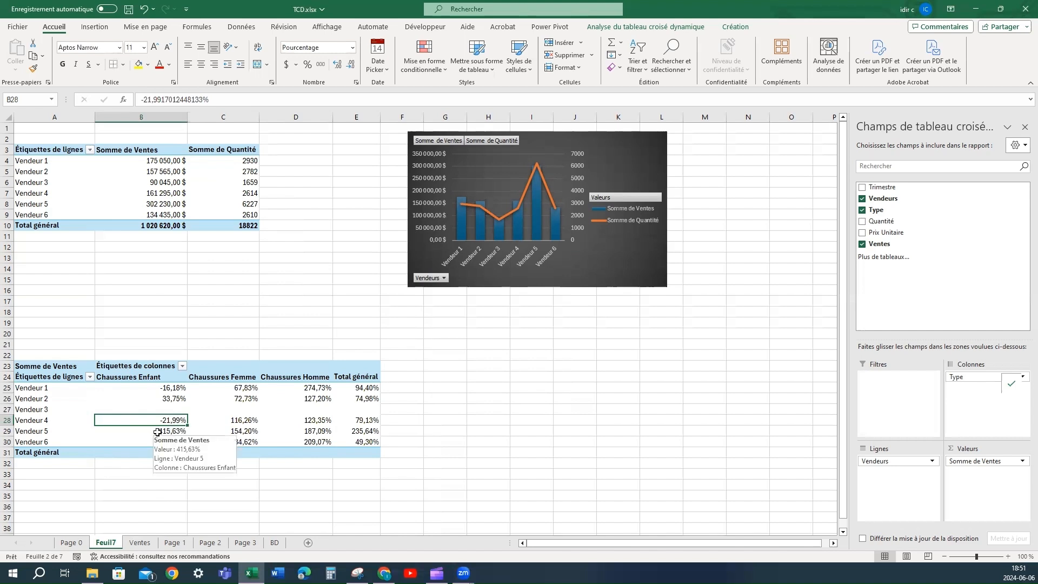
{"action": "left_click_drag", "start_coordinate": [159, 429], "coordinate": [351, 431]}
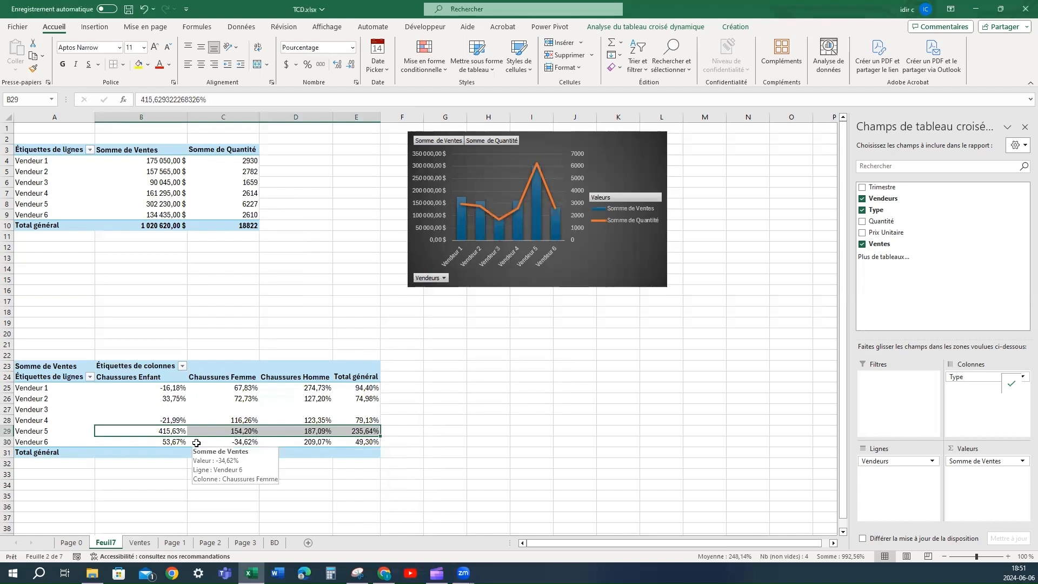
Change the base item of the Différence en % par rapport calculation to Vendeur 1 and inspect Vendeur 4's difference for Chaussures Enfant.
{"action": "right_click", "coordinate": [157, 391]}
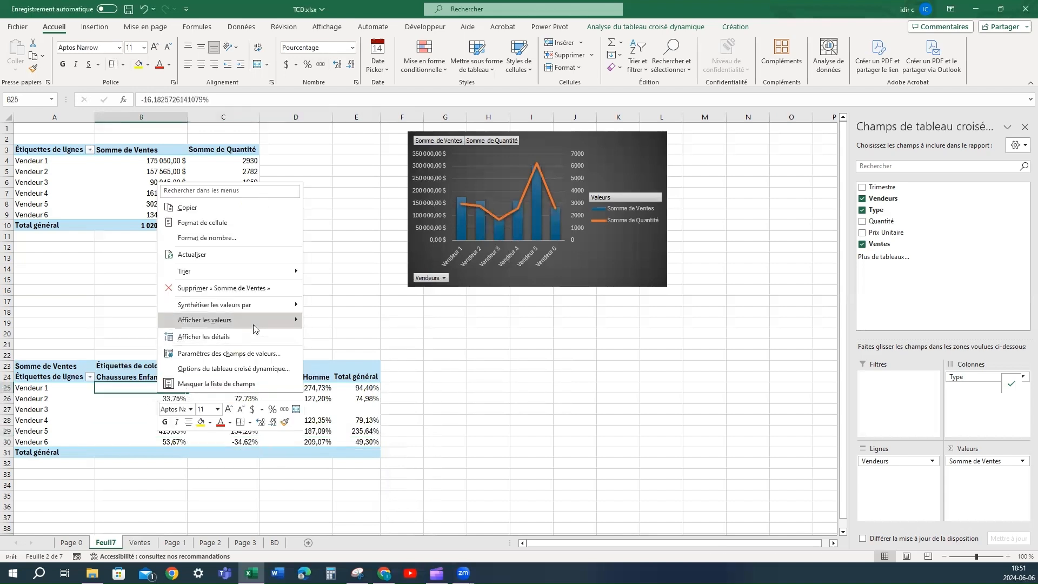
{"action": "mouse_move", "coordinate": [254, 324]}
{"action": "left_click", "coordinate": [346, 462]}
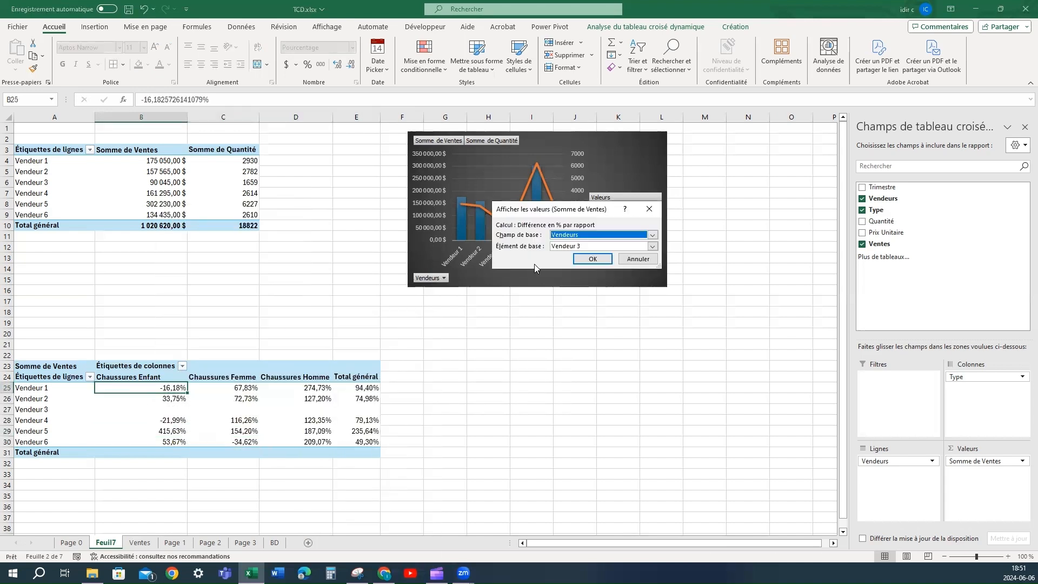
{"action": "left_click", "coordinate": [652, 246]}
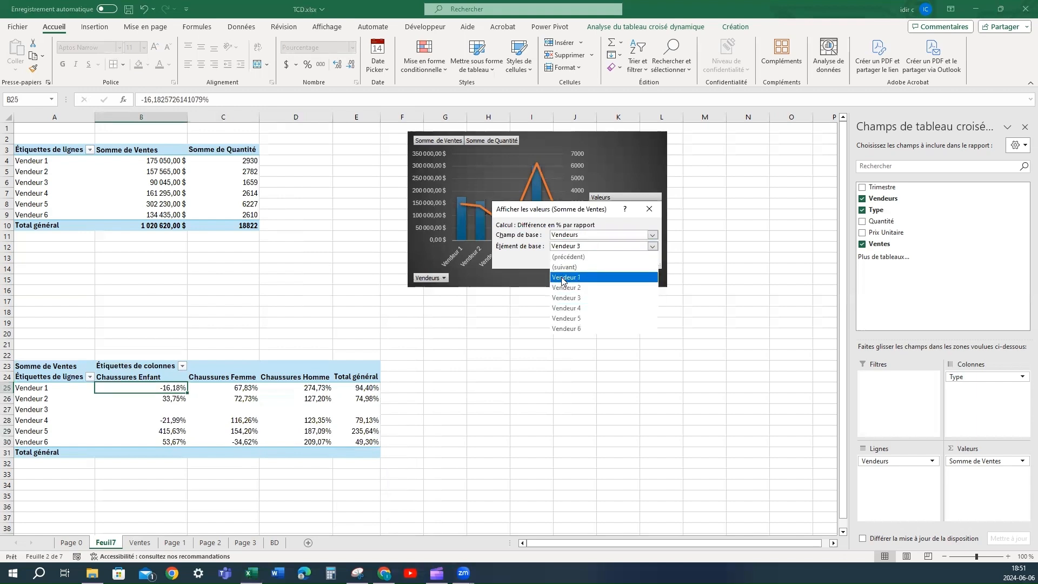
{"action": "left_click", "coordinate": [565, 277]}
{"action": "left_click", "coordinate": [582, 261]}
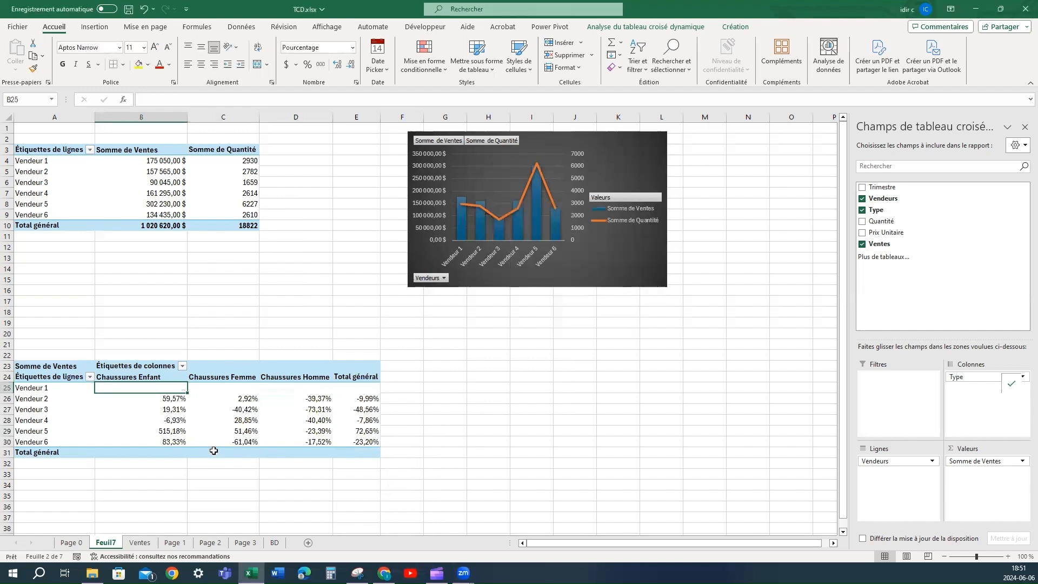
{"action": "left_click", "coordinate": [171, 422]}
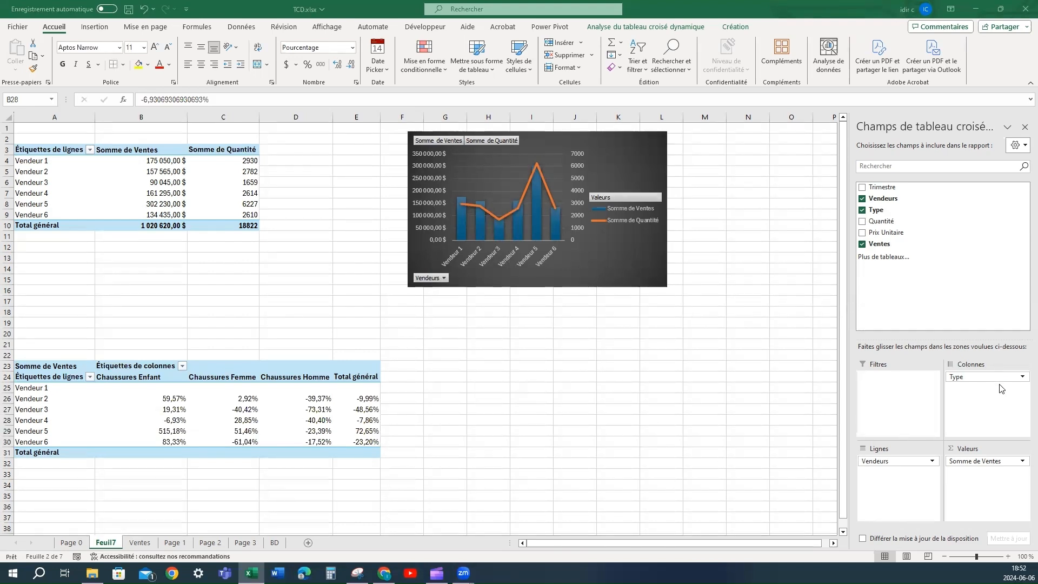
Replace Type with Trimestre in the columns of the lower pivot table.
{"action": "left_click_drag", "start_coordinate": [960, 378], "coordinate": [950, 323]}
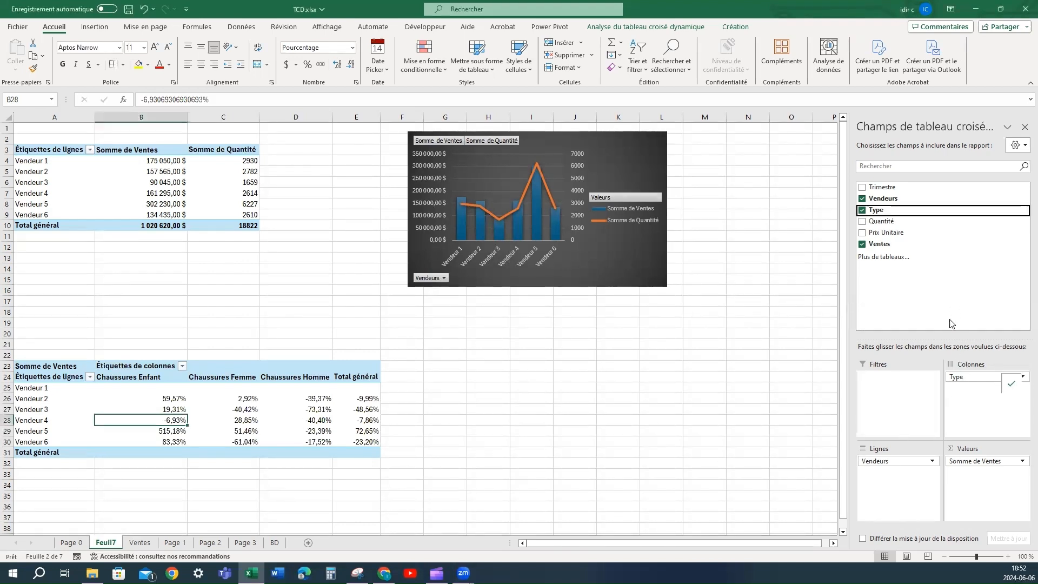
{"action": "left_click_drag", "start_coordinate": [907, 292], "coordinate": [962, 381]}
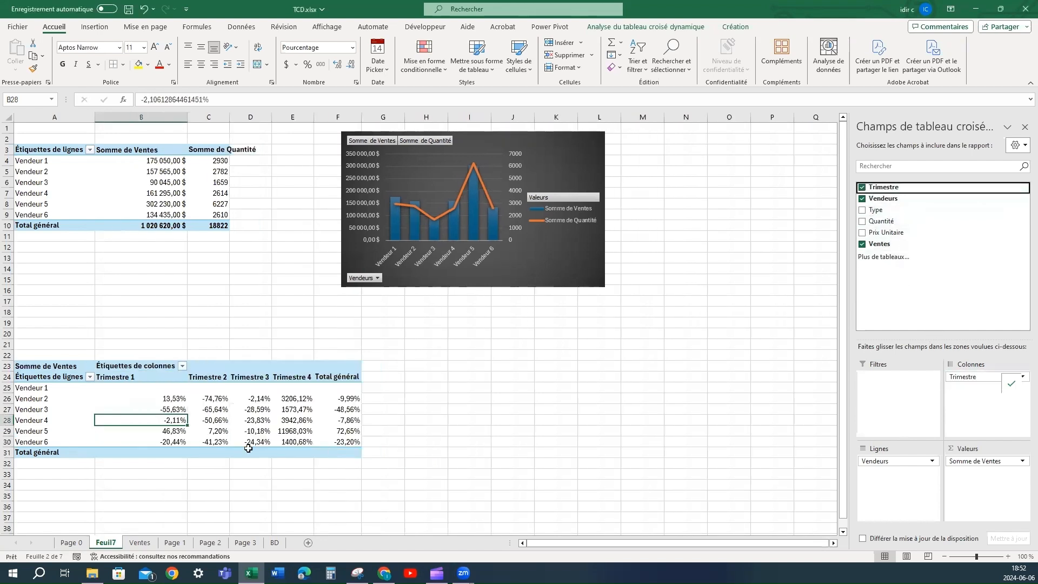
Show the quarterly sales in the lower pivot table as % du total général.
{"action": "right_click", "coordinate": [154, 421]}
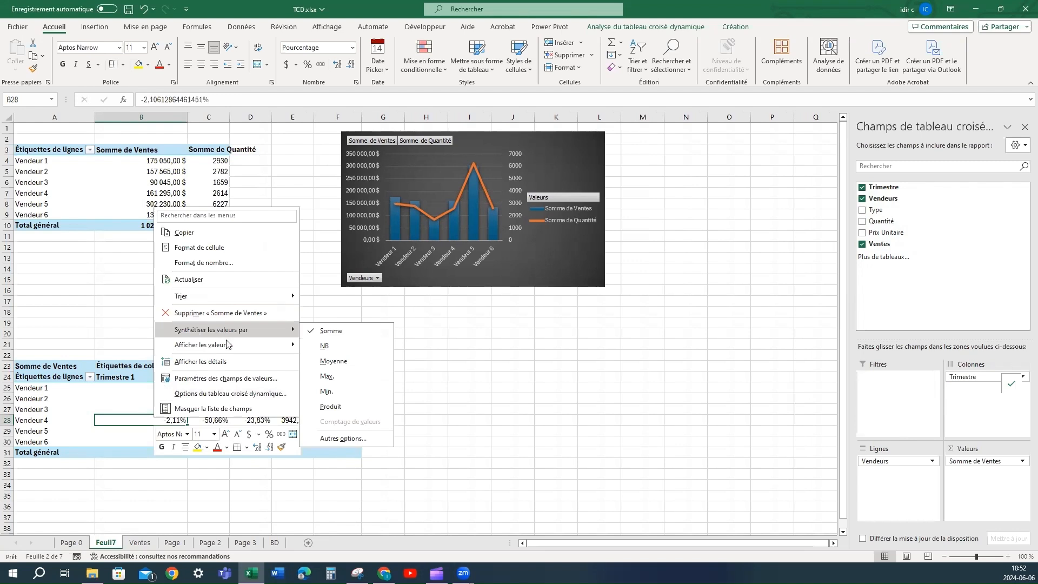
{"action": "mouse_move", "coordinate": [247, 345]}
{"action": "left_click", "coordinate": [332, 340]}
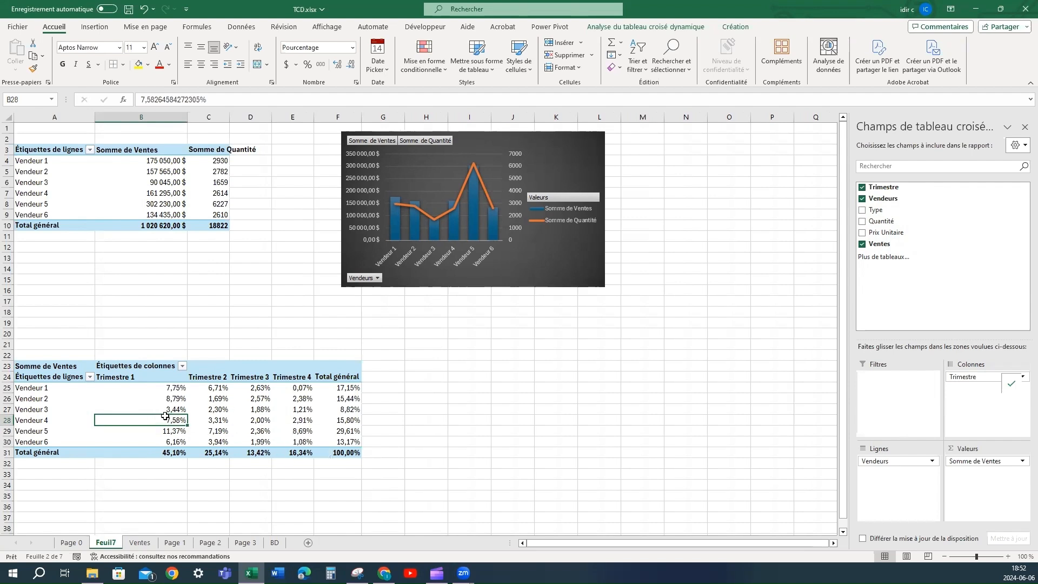
Set the lower pivot table's sales display to Aucun calcul to show plain amounts.
{"action": "right_click", "coordinate": [183, 409]}
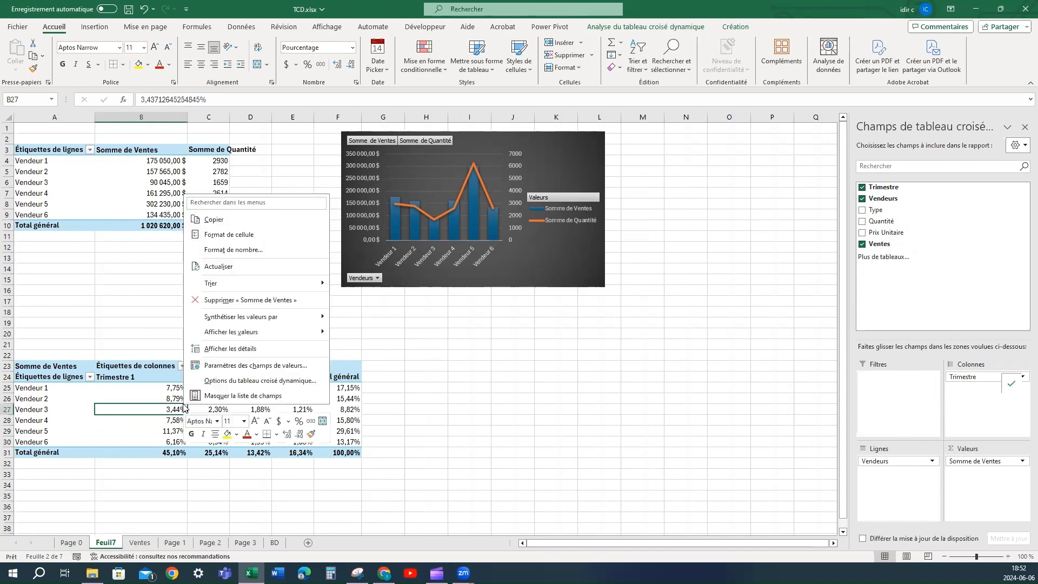
{"action": "mouse_move", "coordinate": [293, 318]}
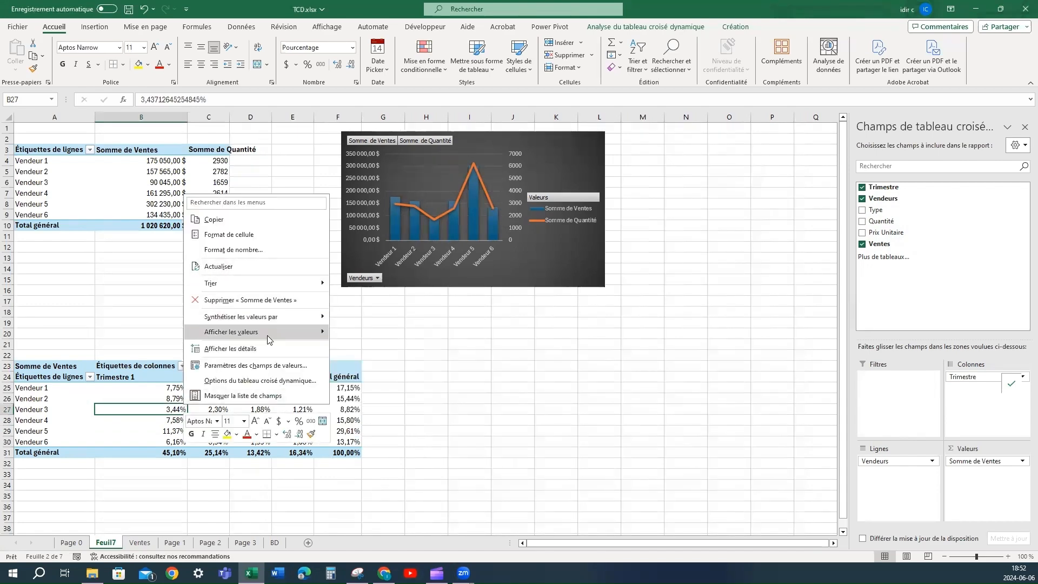
{"action": "mouse_move", "coordinate": [319, 334]}
{"action": "left_click", "coordinate": [370, 326]}
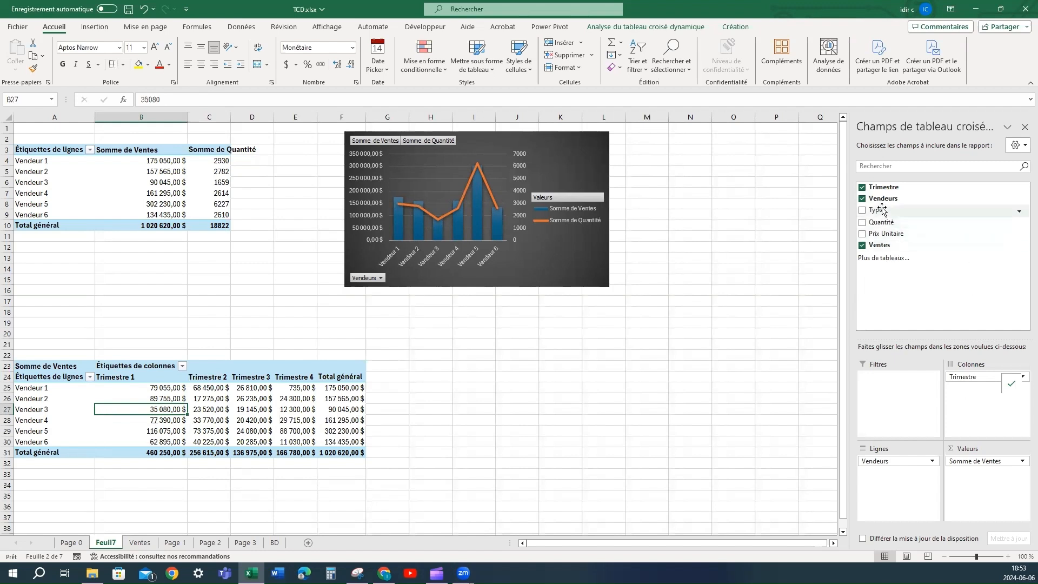
Add Type to the rows of the lower pivot table, review the grouping, and reorder the rows with Vendeurs above Type.
{"action": "left_click_drag", "start_coordinate": [881, 211], "coordinate": [887, 460]}
{"action": "scroll", "coordinate": [107, 428], "scroll_direction": "down", "scroll_amount": 1}
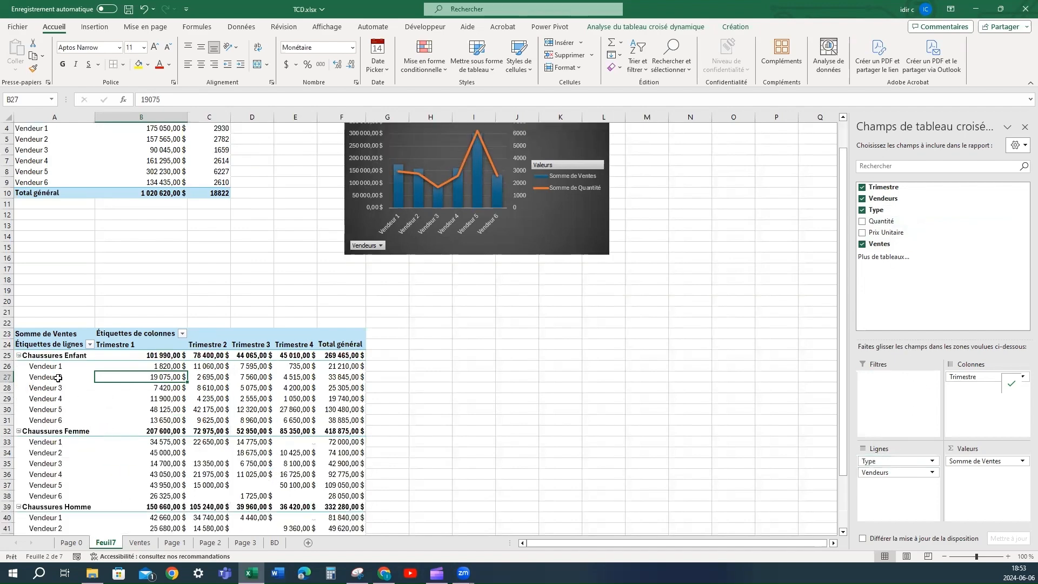
{"action": "scroll", "coordinate": [178, 413], "scroll_direction": "down", "scroll_amount": 2}
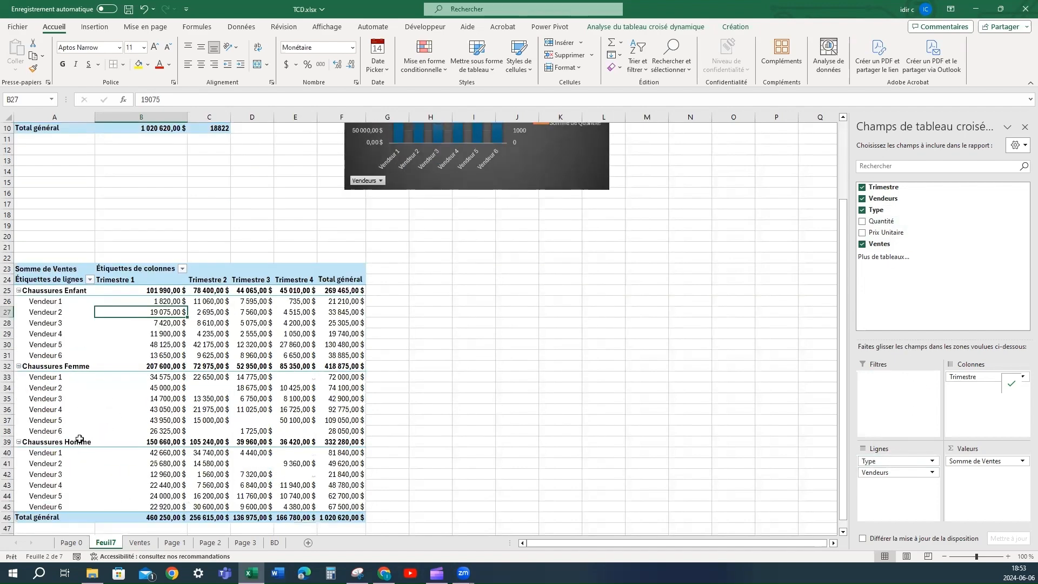
{"action": "scroll", "coordinate": [127, 460], "scroll_direction": "down", "scroll_amount": 1}
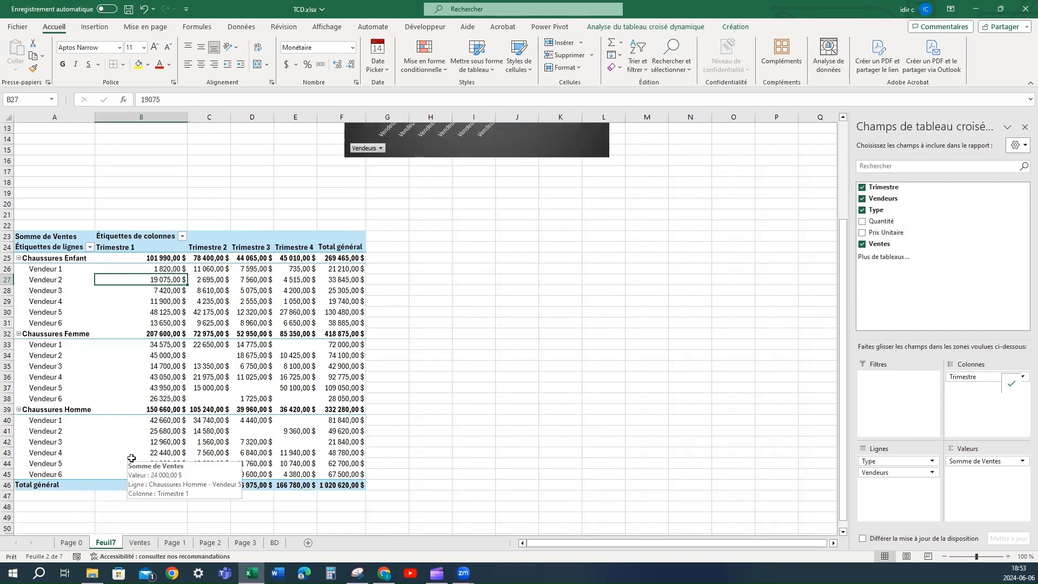
{"action": "left_click_drag", "start_coordinate": [875, 474], "coordinate": [872, 457]}
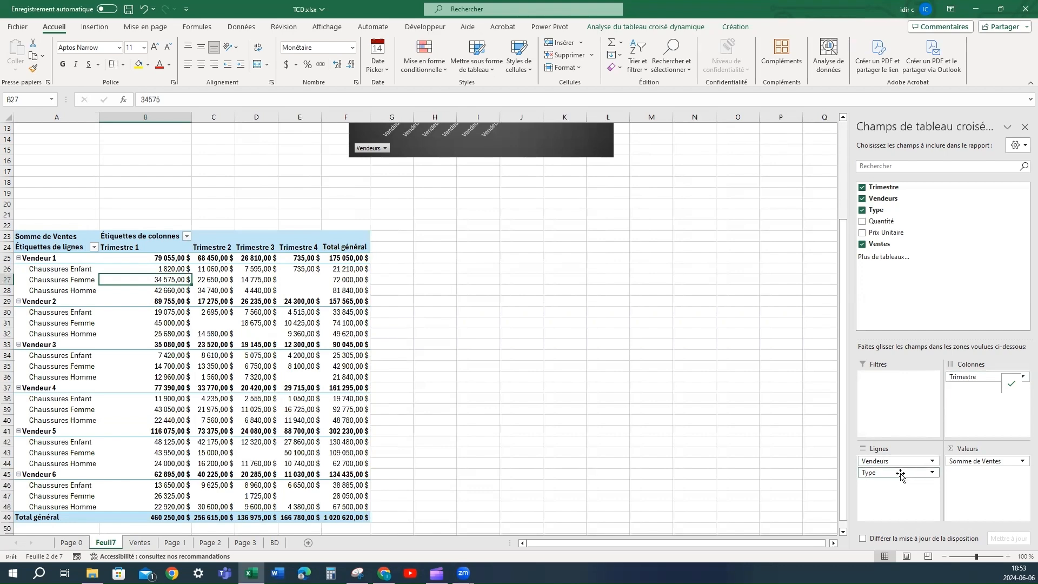
Move Type from the rows to the report filters and filter the lower pivot table to Chaussures Enfant.
{"action": "left_click_drag", "start_coordinate": [900, 475], "coordinate": [885, 373]}
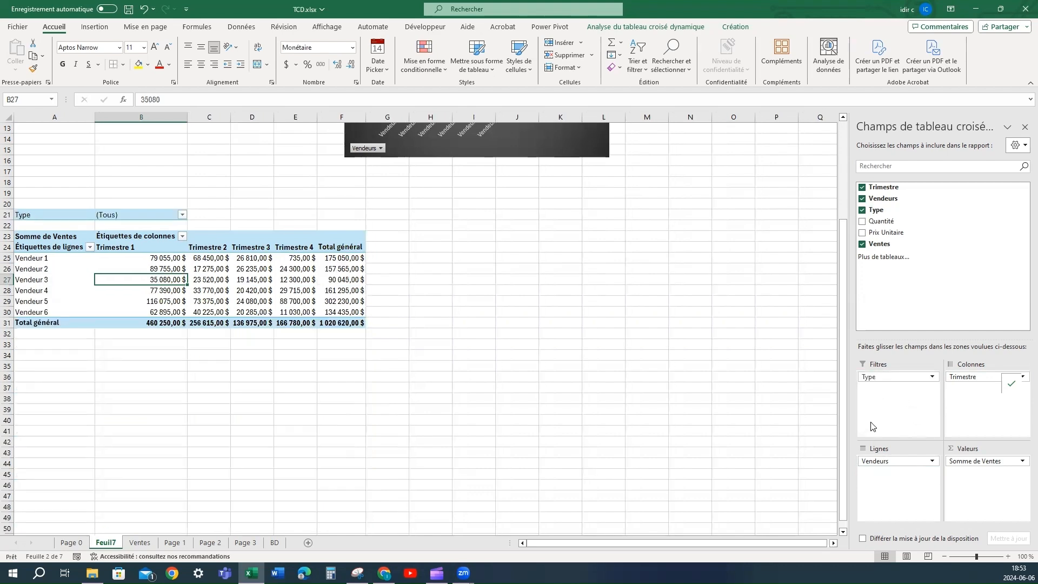
{"action": "left_click", "coordinate": [932, 379]}
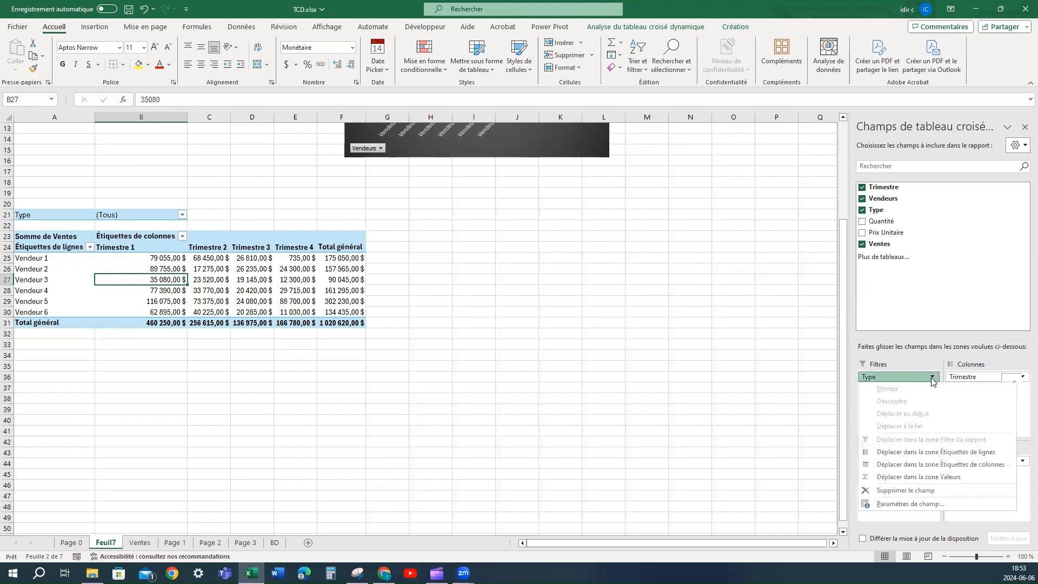
{"action": "left_click", "coordinate": [931, 378]}
{"action": "left_click", "coordinate": [932, 378]}
{"action": "left_click", "coordinate": [89, 248]}
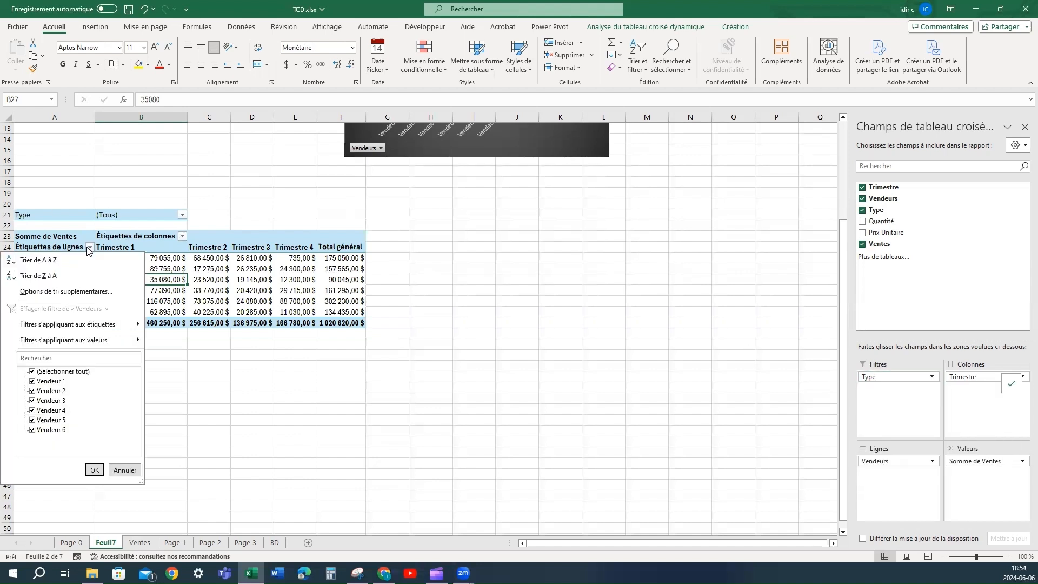
{"action": "left_click", "coordinate": [89, 247]}
{"action": "left_click", "coordinate": [183, 215]}
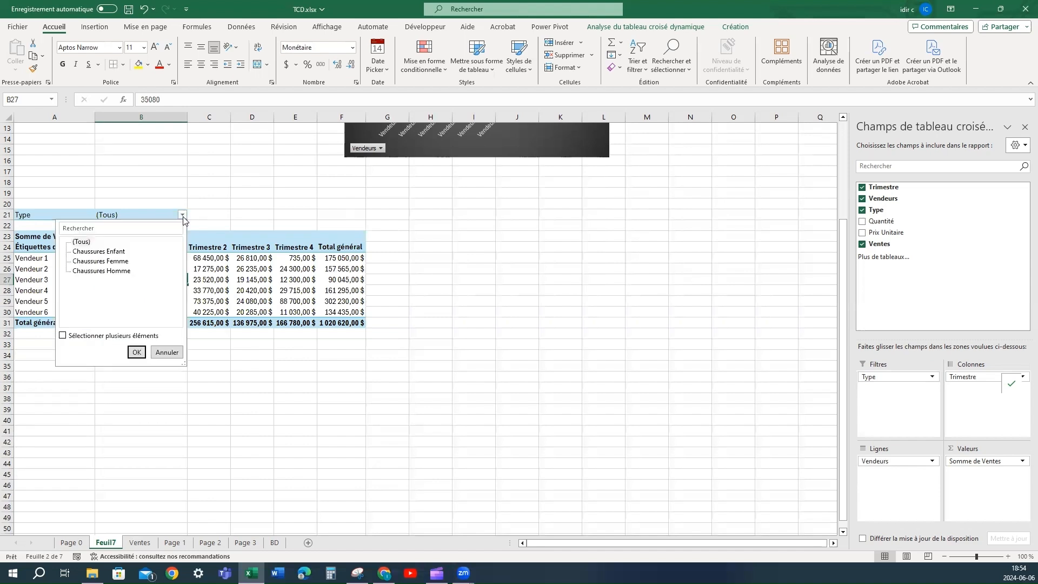
{"action": "left_click", "coordinate": [112, 253]}
{"action": "left_click", "coordinate": [137, 352]}
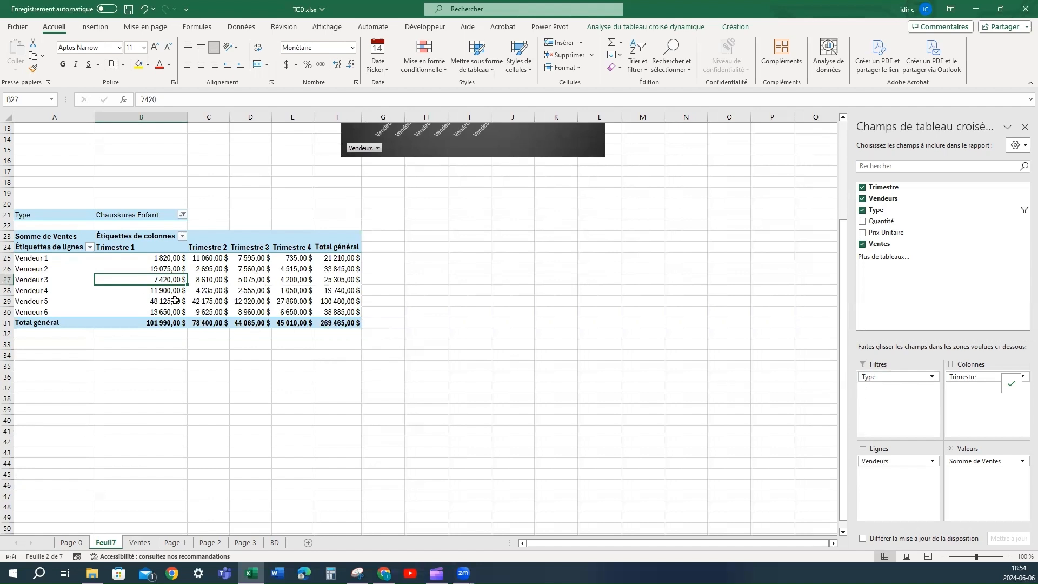
Reset the Type filter to (Tous), trying out multiple selection, and remove Type from the lower pivot table.
{"action": "left_click", "coordinate": [183, 216]}
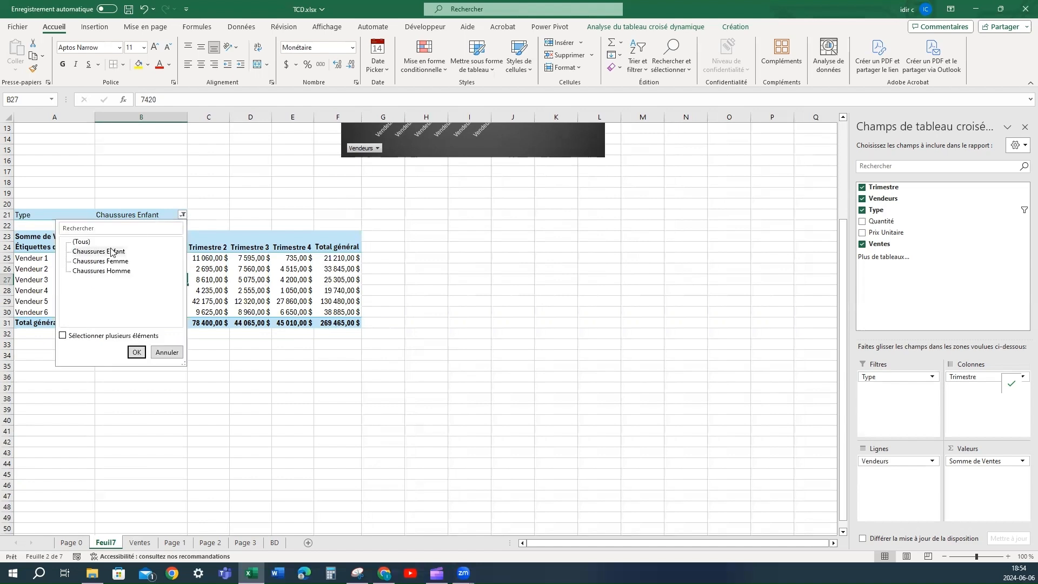
{"action": "left_click", "coordinate": [63, 336]}
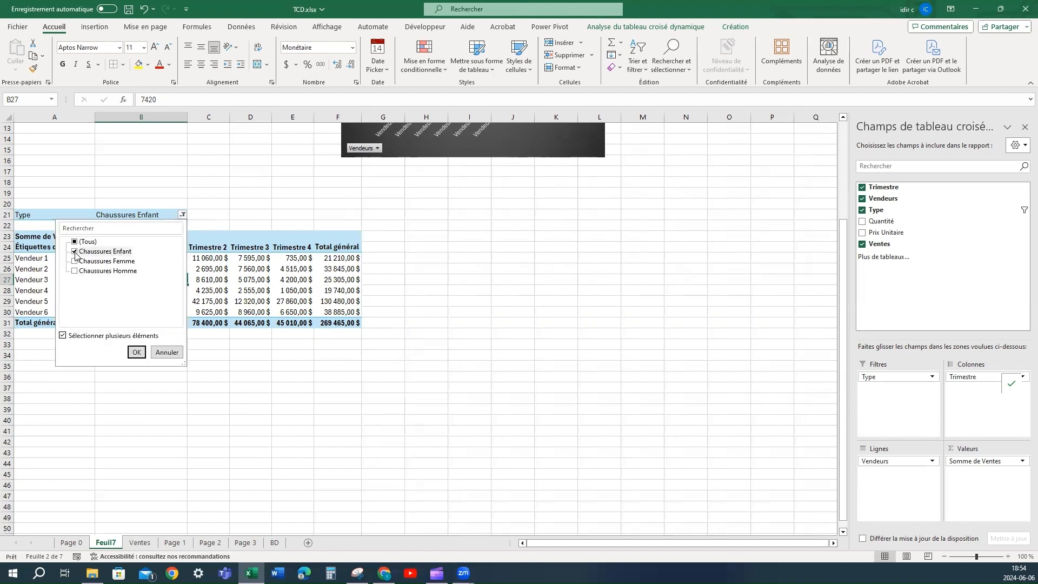
{"action": "left_click", "coordinate": [75, 251]}
{"action": "left_click", "coordinate": [63, 334]}
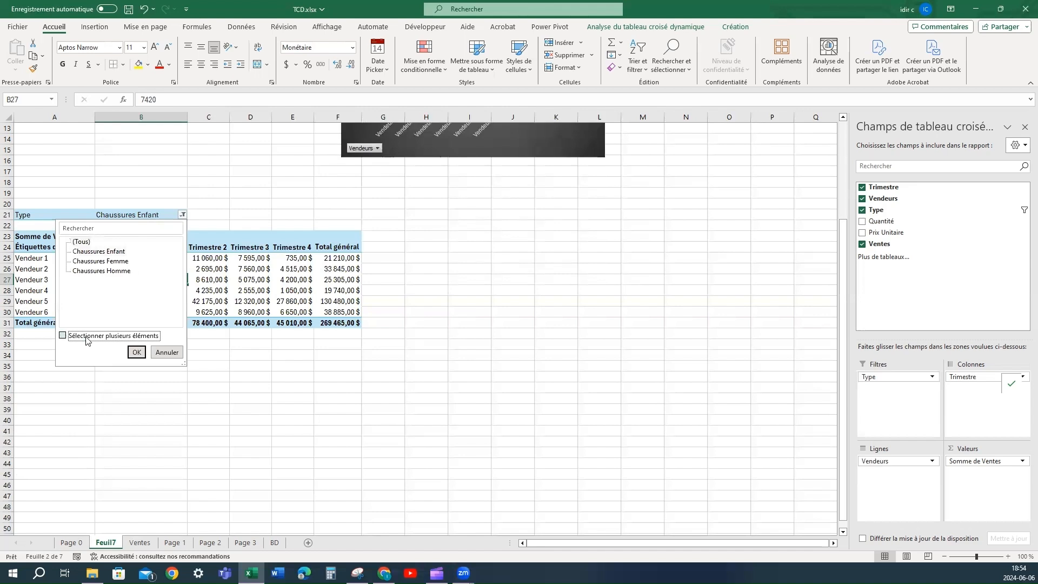
{"action": "left_click", "coordinate": [137, 352]}
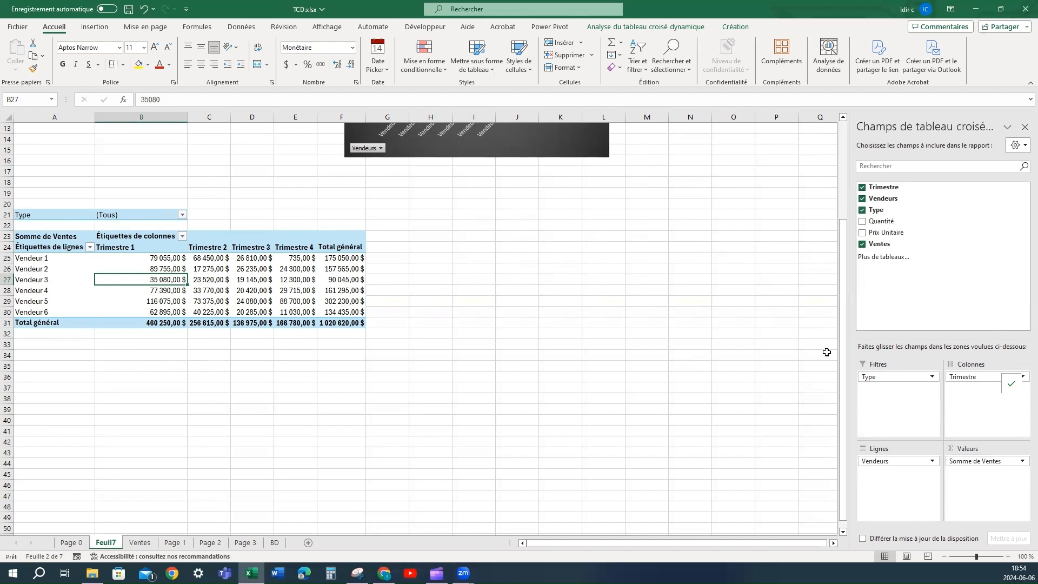
{"action": "left_click_drag", "start_coordinate": [884, 377], "coordinate": [899, 312]}
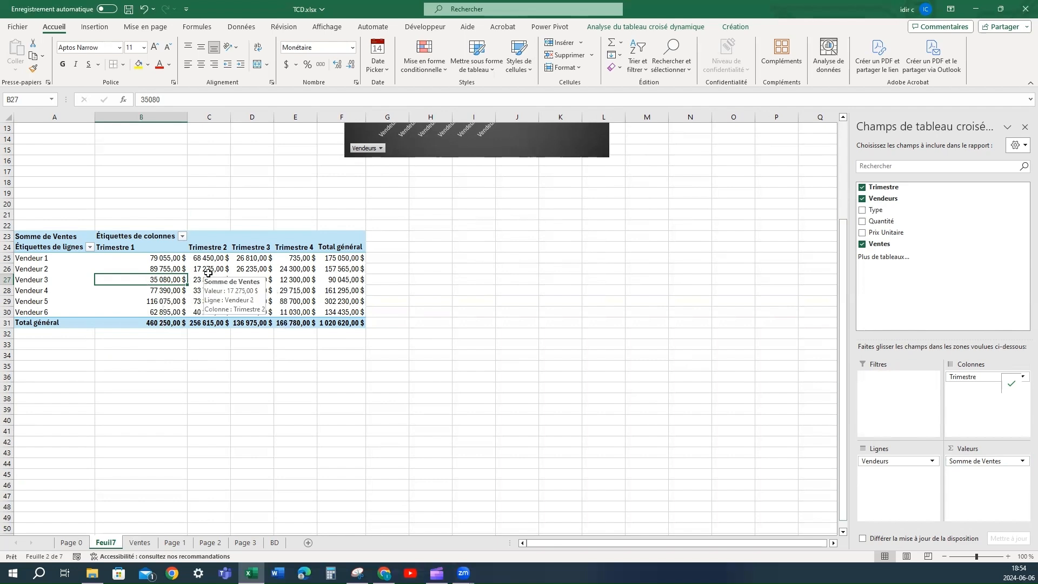
Insert a Histogramme 3D pivot chart from the lower pivot table, place it beside the table and enlarge it.
{"action": "left_click", "coordinate": [645, 27]}
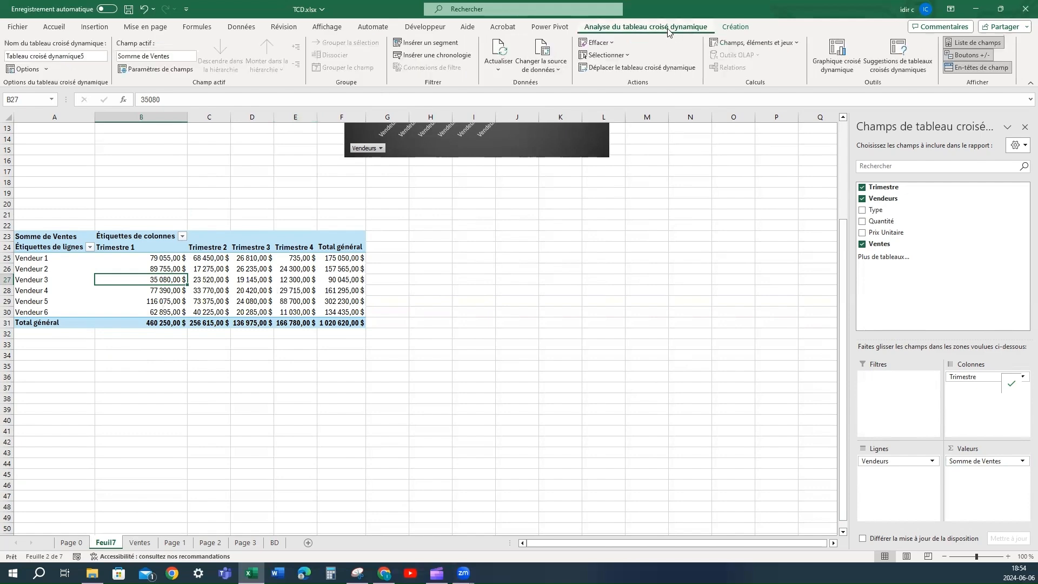
{"action": "left_click", "coordinate": [845, 61]}
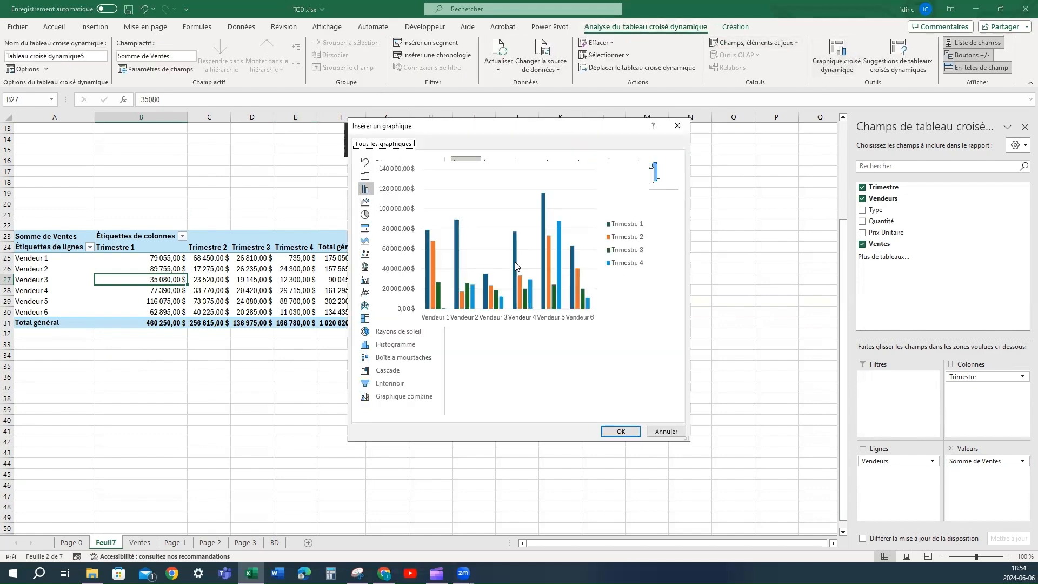
{"action": "left_click", "coordinate": [647, 172]}
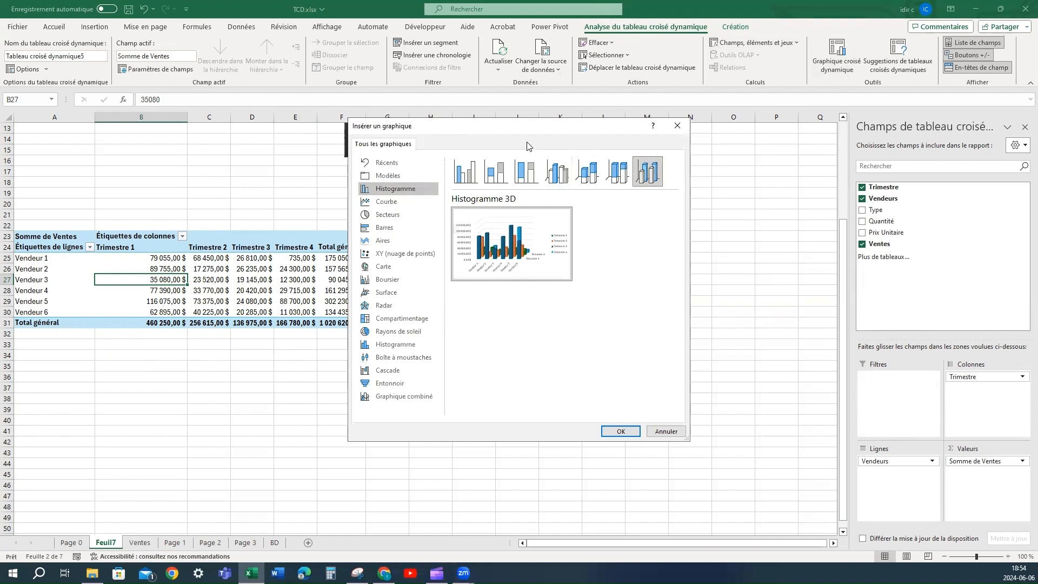
{"action": "left_click_drag", "start_coordinate": [538, 138], "coordinate": [663, 145]}
{"action": "mouse_move", "coordinate": [591, 258]}
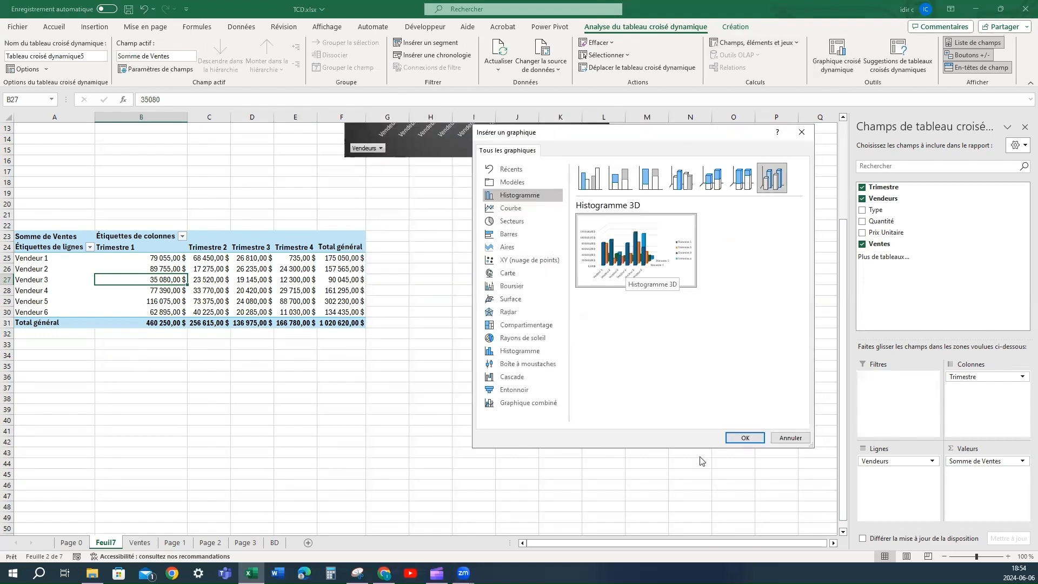
{"action": "left_click", "coordinate": [741, 438]}
{"action": "left_click_drag", "start_coordinate": [491, 275], "coordinate": [623, 216]}
{"action": "left_click_drag", "start_coordinate": [688, 374], "coordinate": [777, 456]}
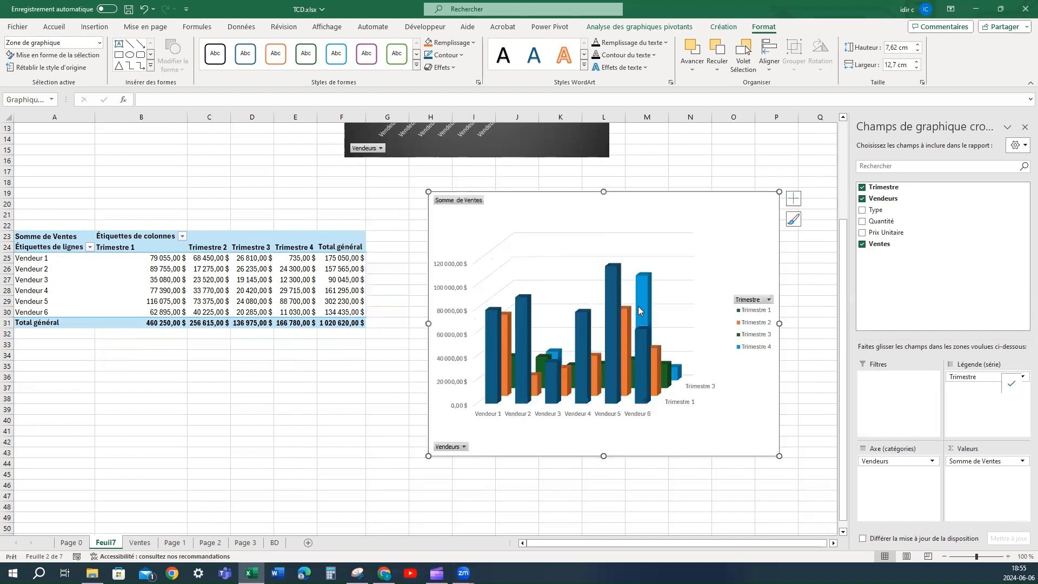
Apply the dark grey chart style to the new 3D pivot chart of sales by vendor and quarter.
{"action": "left_click", "coordinate": [718, 28]}
{"action": "left_click", "coordinate": [528, 64]}
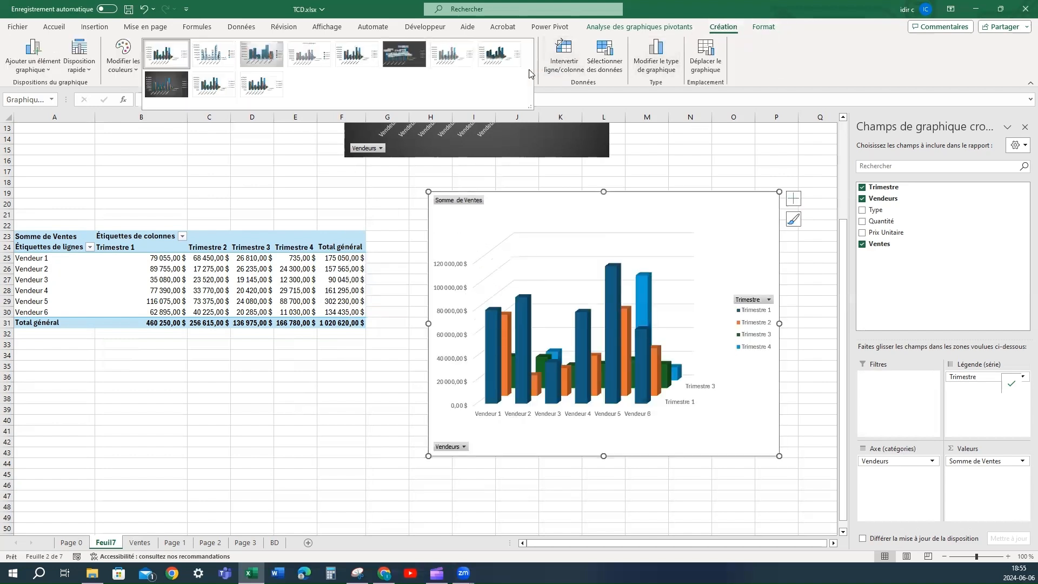
{"action": "left_click", "coordinate": [167, 84]}
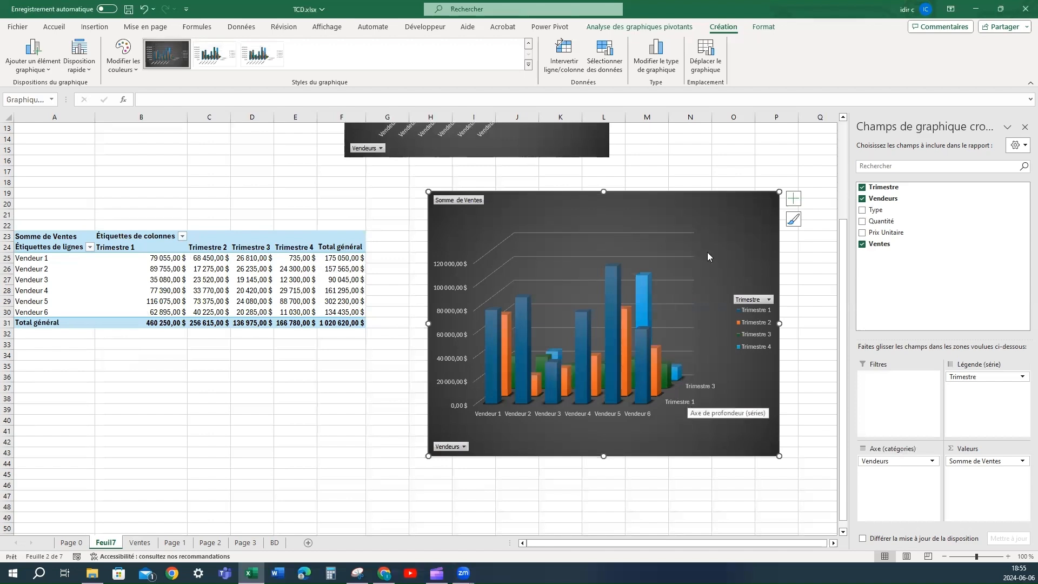
Swap the 3D pivot chart's rows and columns to plot quarters on the axis, and swap them back to vendors.
{"action": "left_click", "coordinate": [560, 68]}
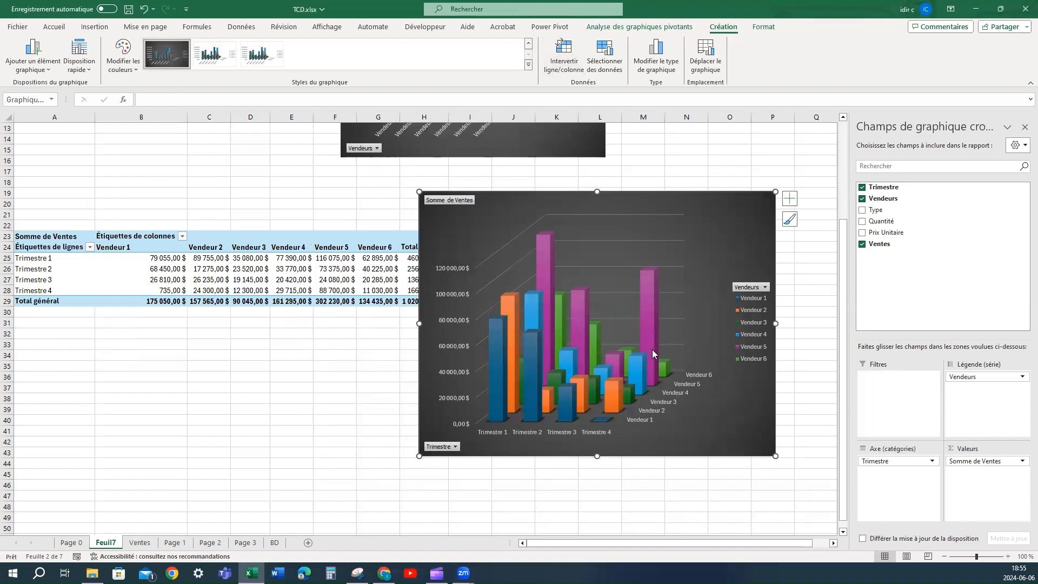
{"action": "mouse_move", "coordinate": [628, 355]}
{"action": "left_click", "coordinate": [571, 62]}
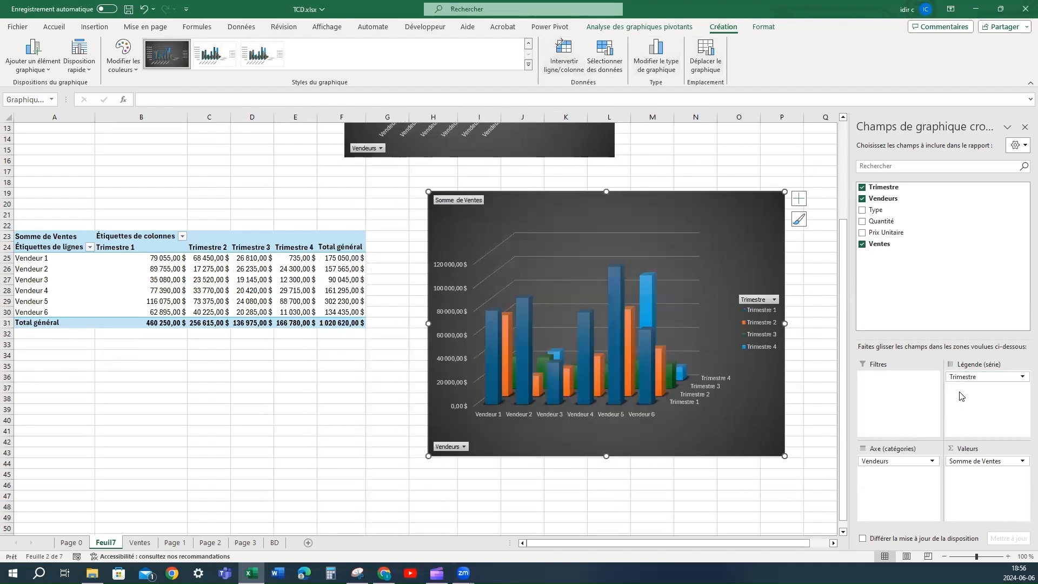
{"action": "left_click_drag", "start_coordinate": [967, 379], "coordinate": [966, 401]}
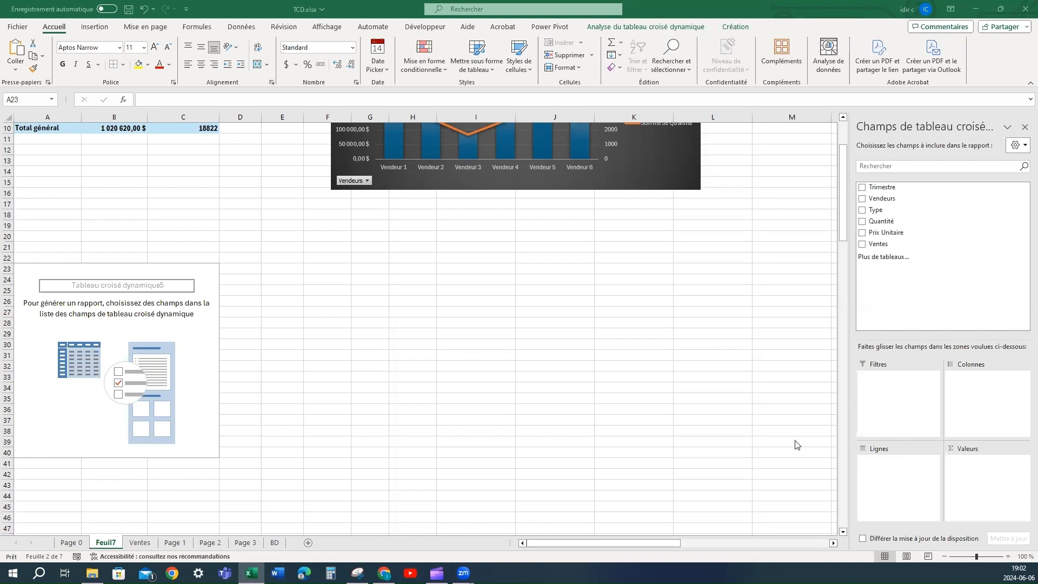
Add Ventes to the rows of the empty lower pivot table and group the amounts starting at 0 in intervals of 5000.
{"action": "left_click_drag", "start_coordinate": [880, 244], "coordinate": [892, 461]}
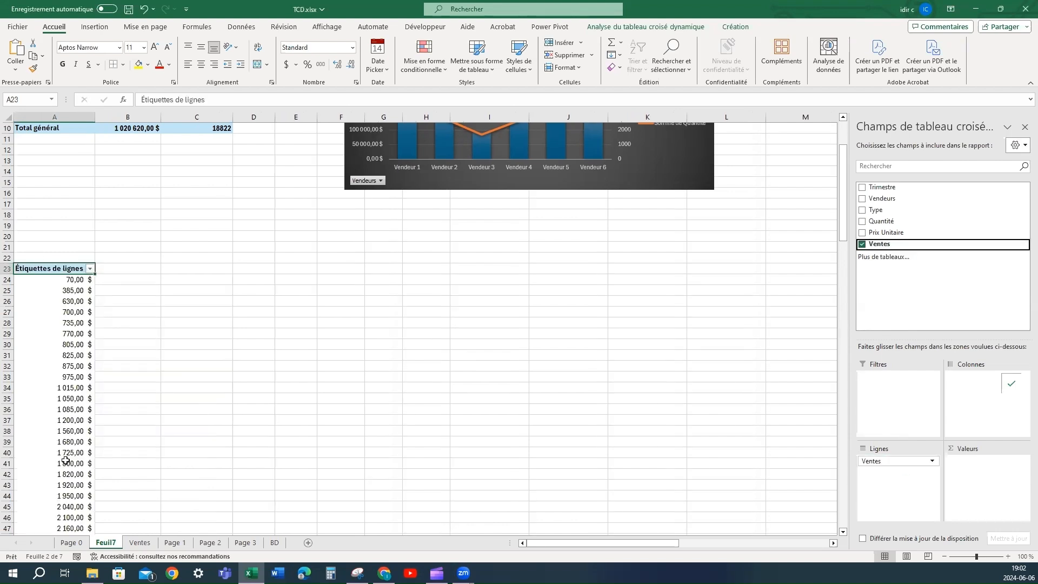
{"action": "right_click", "coordinate": [60, 385]}
{"action": "left_click", "coordinate": [99, 285]}
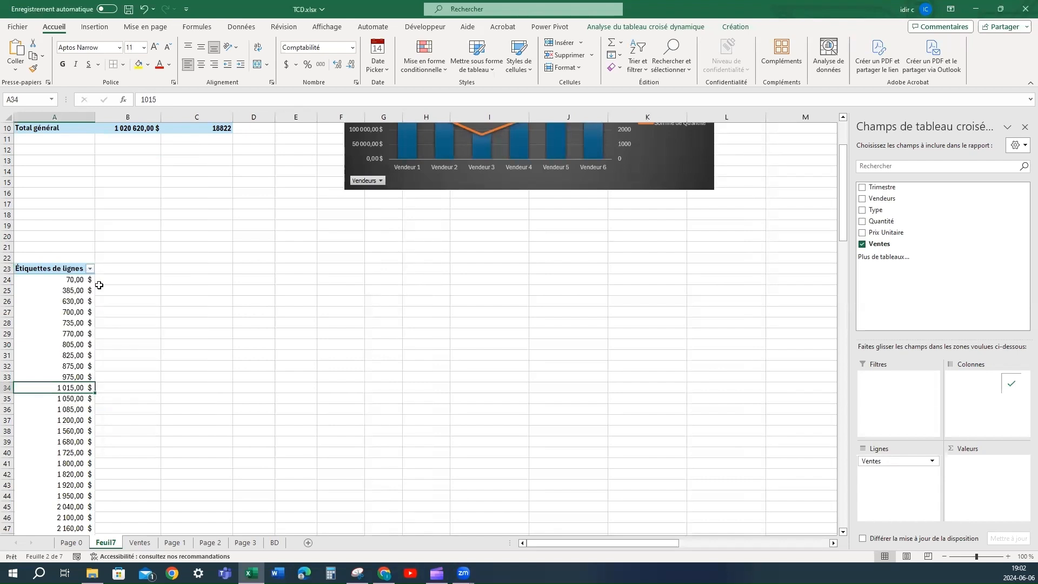
{"action": "type", "text": "0"}
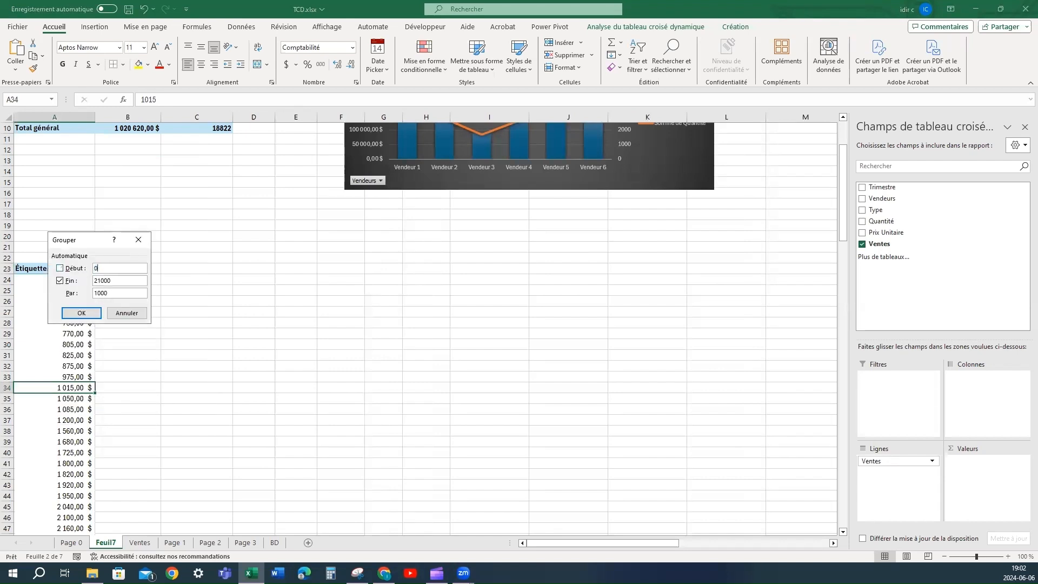
{"action": "double_click", "coordinate": [110, 293]}
{"action": "type", "text": "500"}
{"action": "left_click", "coordinate": [82, 313]}
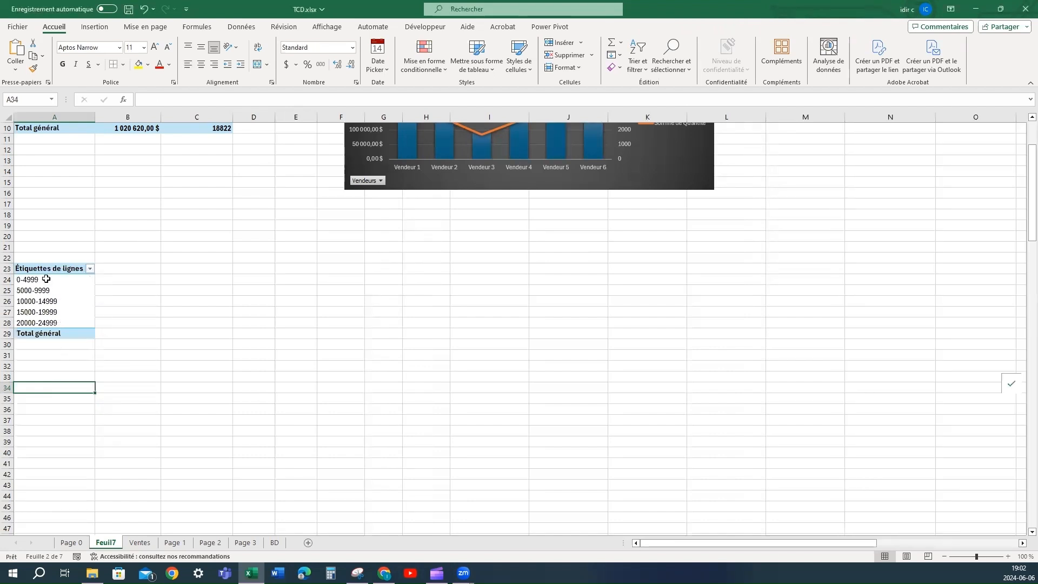
Add Ventes to the values of the grouped pivot table and check its summary function, keeping the count.
{"action": "left_click", "coordinate": [48, 297]}
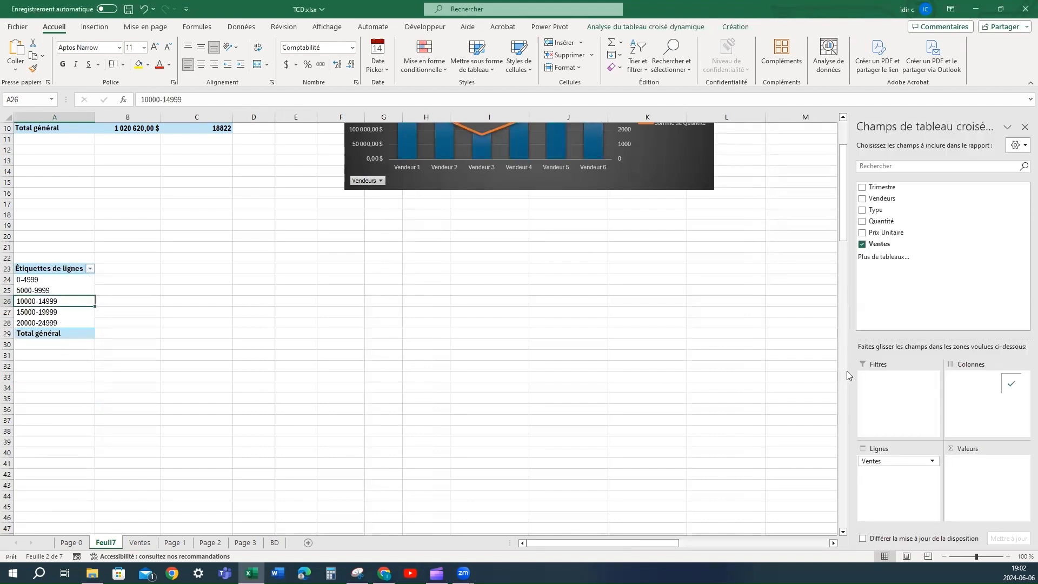
{"action": "left_click_drag", "start_coordinate": [881, 245], "coordinate": [965, 465]}
{"action": "right_click", "coordinate": [150, 290]}
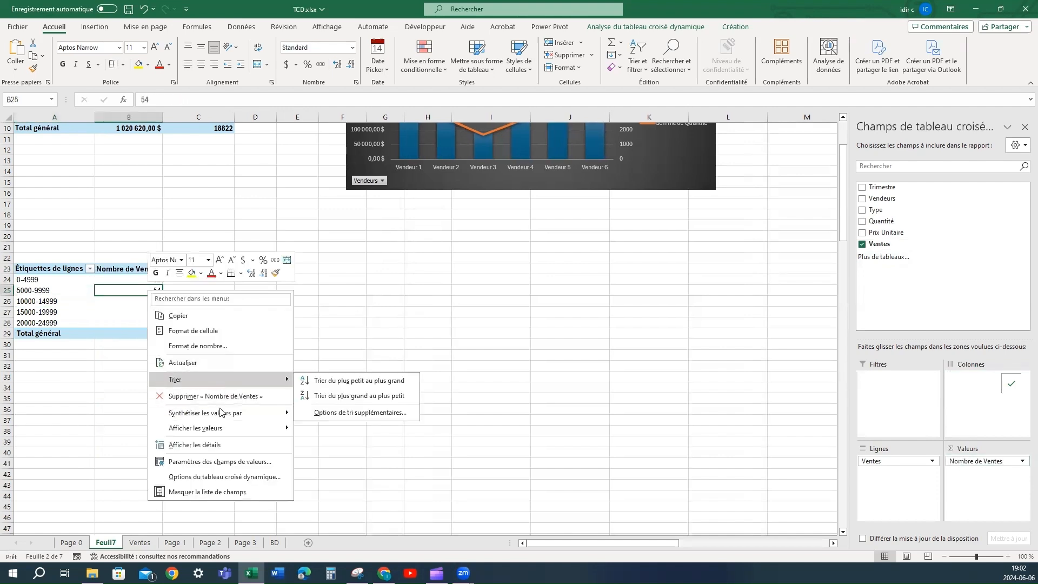
{"action": "mouse_move", "coordinate": [238, 413]}
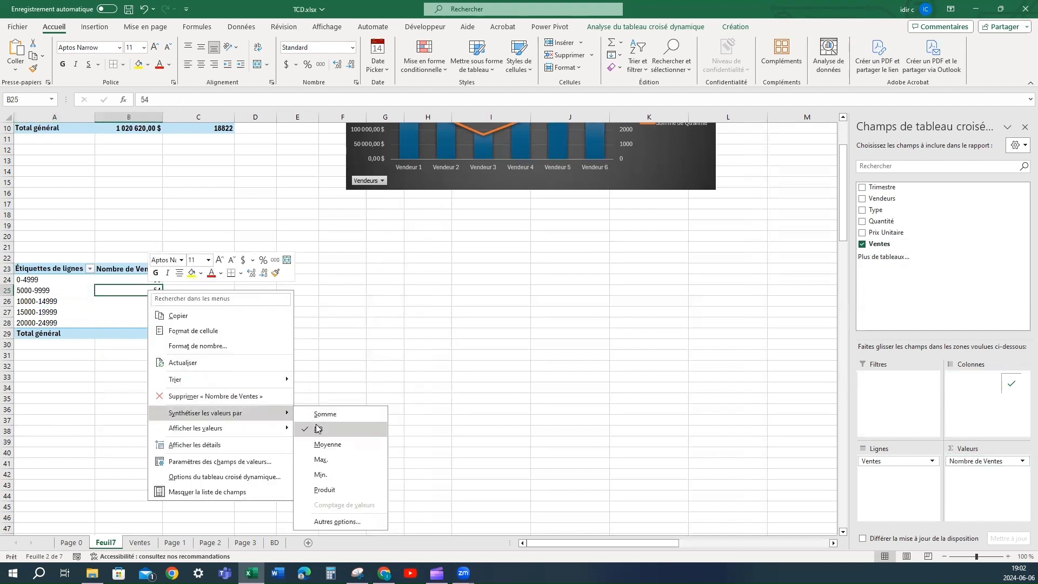
{"action": "left_click", "coordinate": [98, 309]}
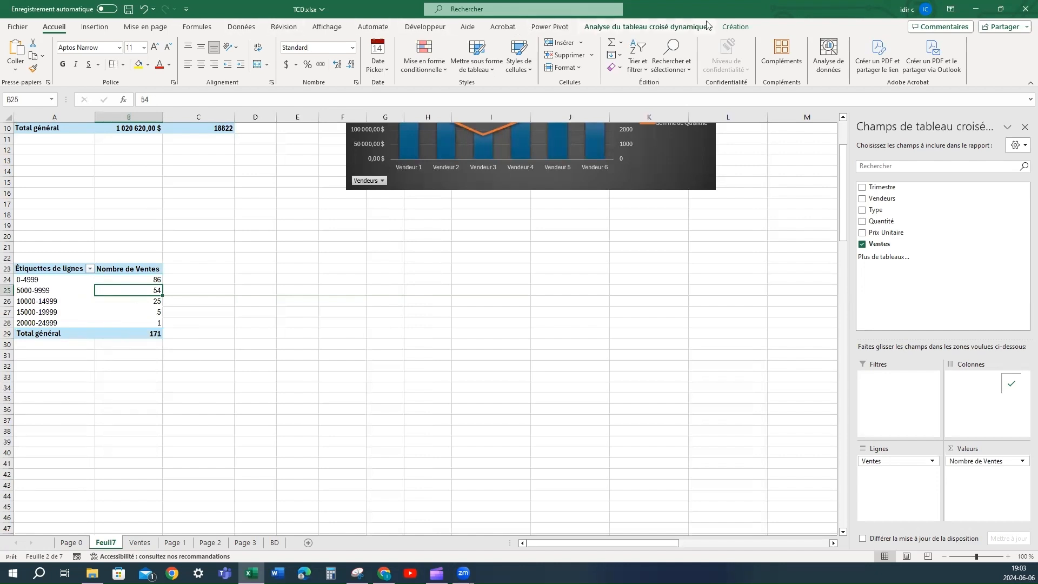
Insert a Histogramme 3D pivot chart from the pivot table of sales ranges.
{"action": "left_click", "coordinate": [684, 28]}
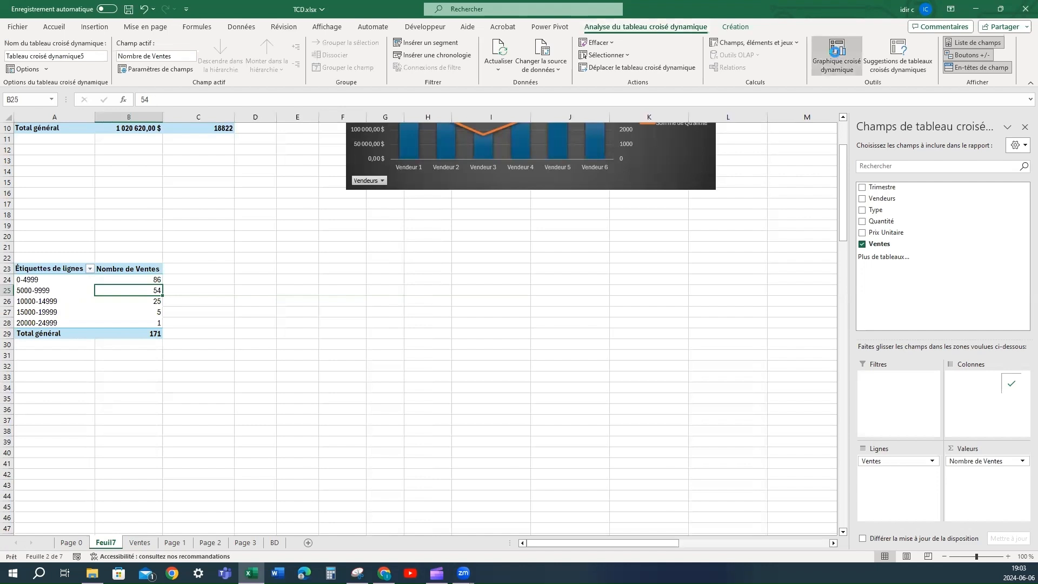
{"action": "left_click", "coordinate": [837, 54]}
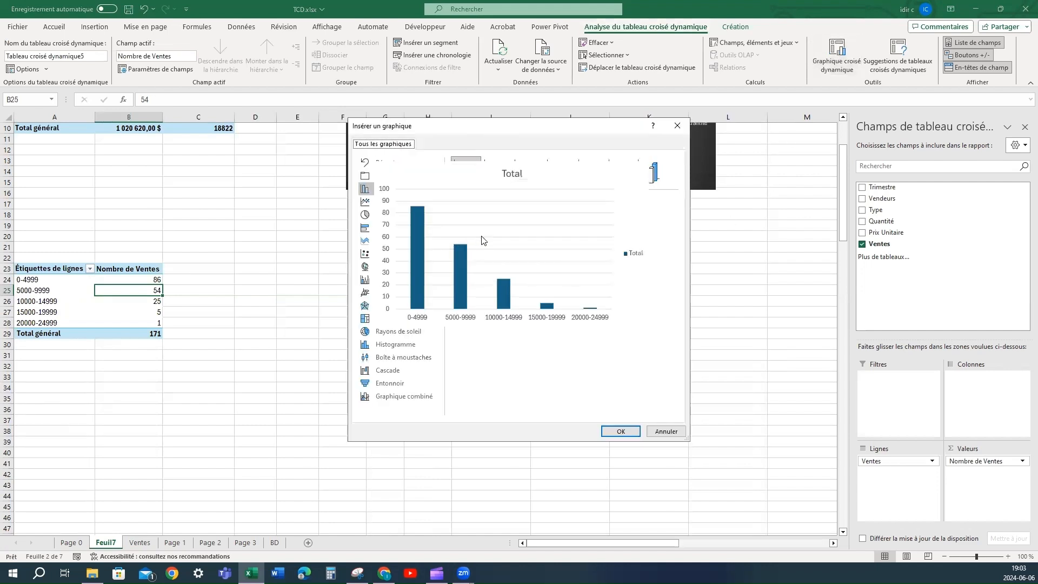
{"action": "left_click", "coordinate": [652, 173]}
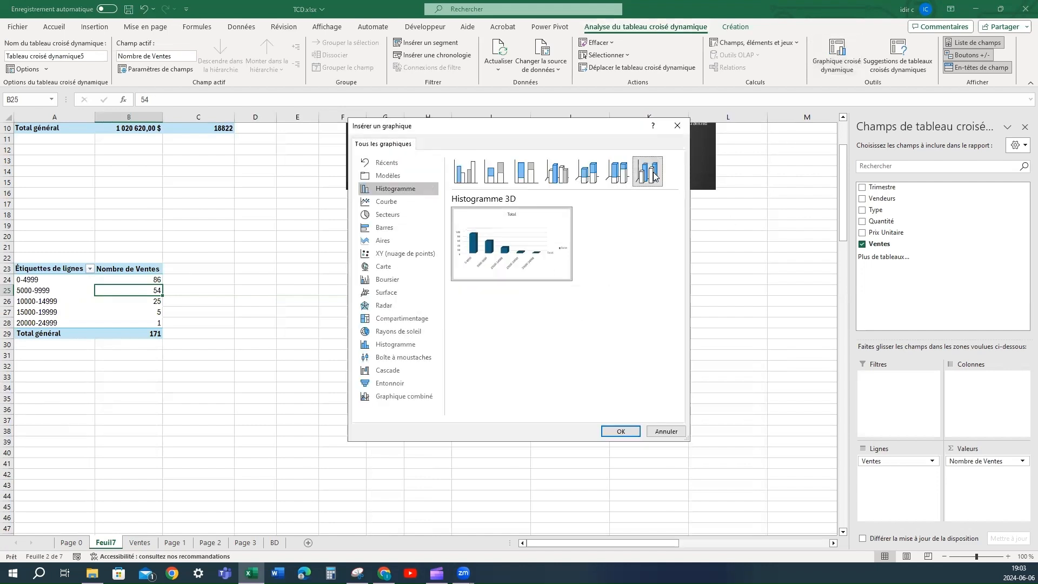
{"action": "left_click", "coordinate": [621, 431]}
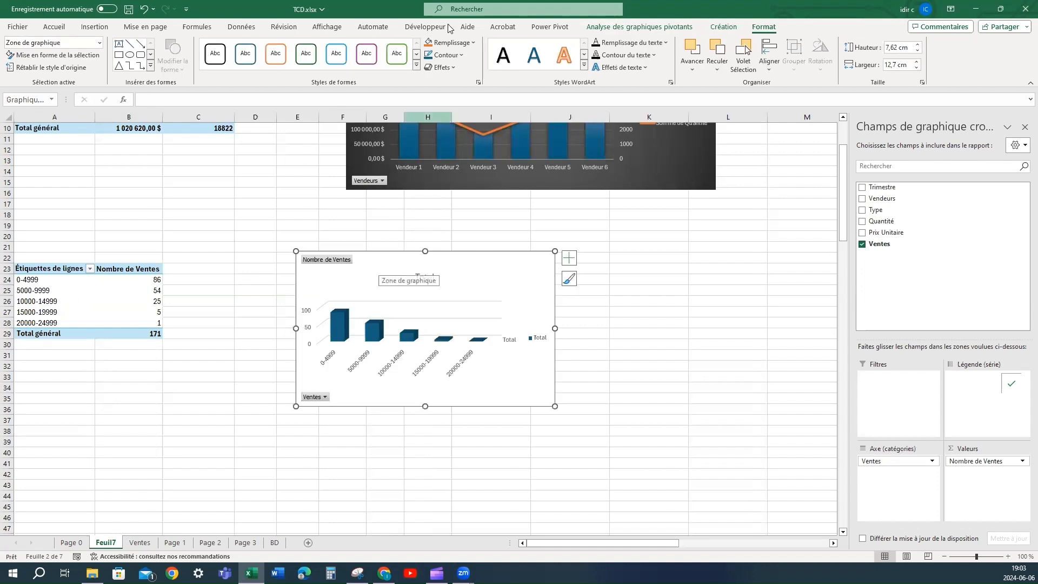
Apply the dark grey chart style to the sales-range pivot chart.
{"action": "left_click", "coordinate": [722, 27]}
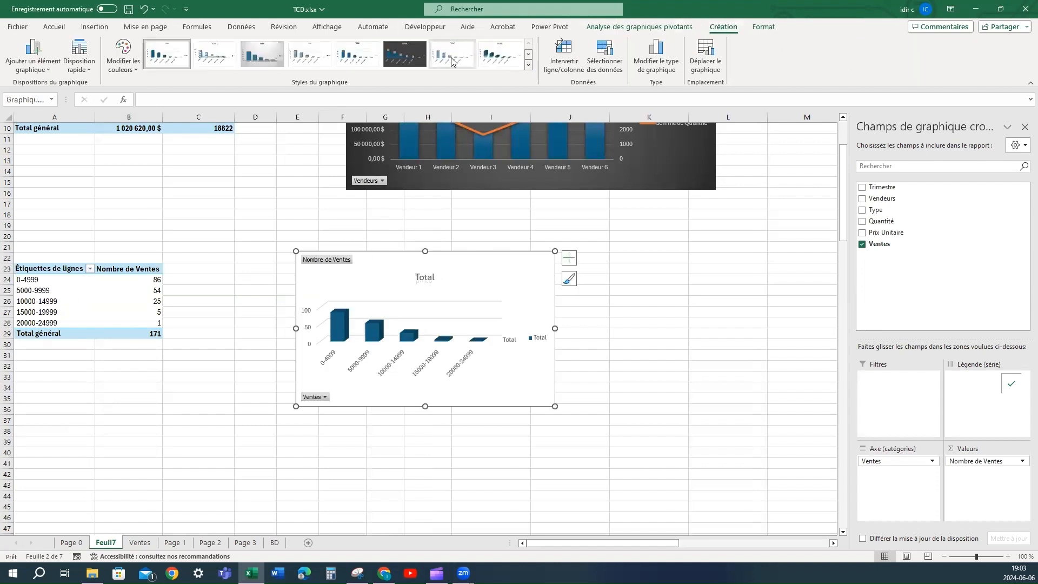
{"action": "left_click", "coordinate": [529, 65]}
{"action": "left_click", "coordinate": [165, 84]}
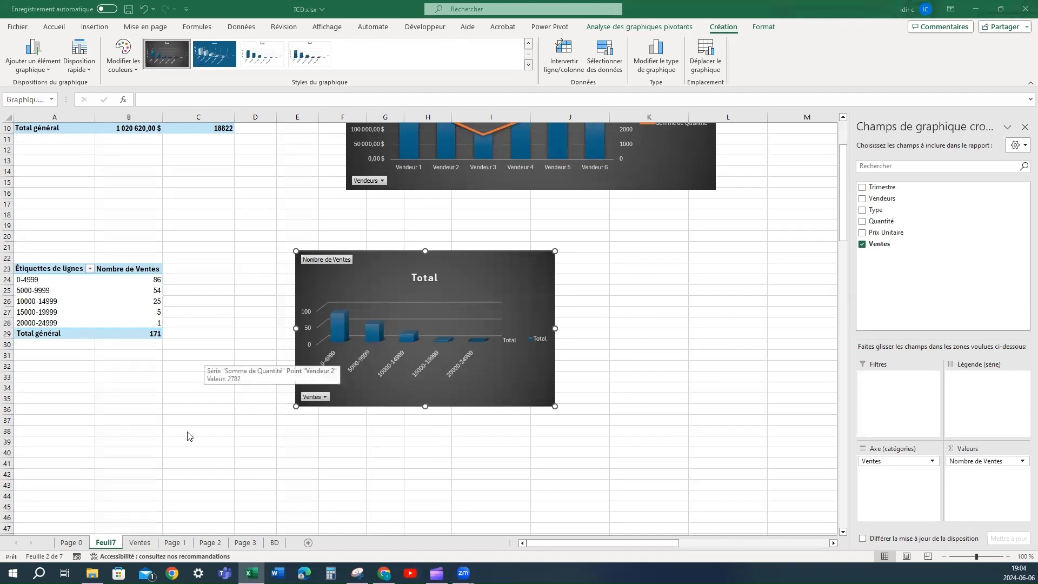
{"action": "scroll", "coordinate": [372, 258], "scroll_direction": "up", "scroll_amount": 3}
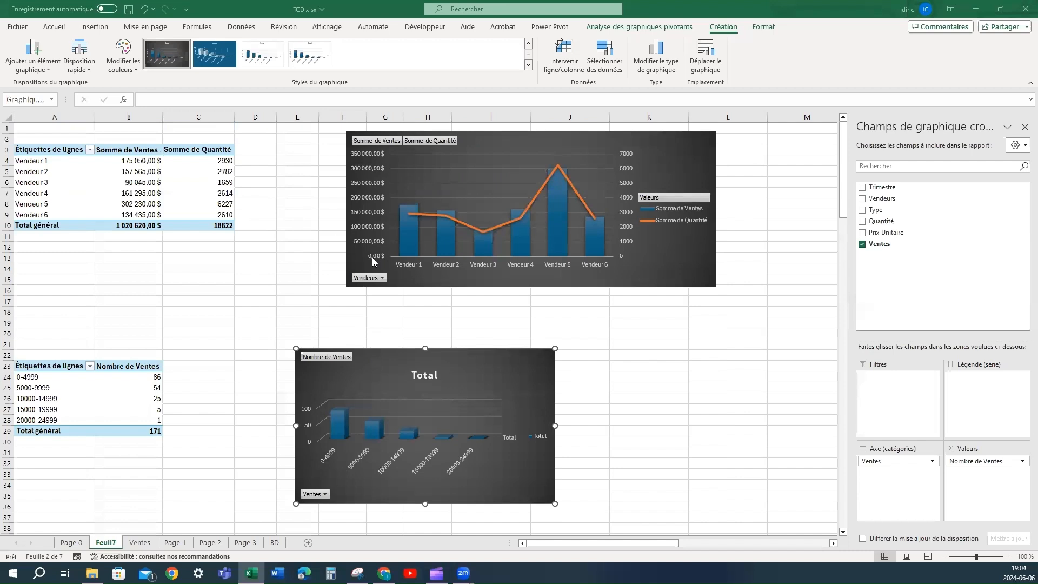